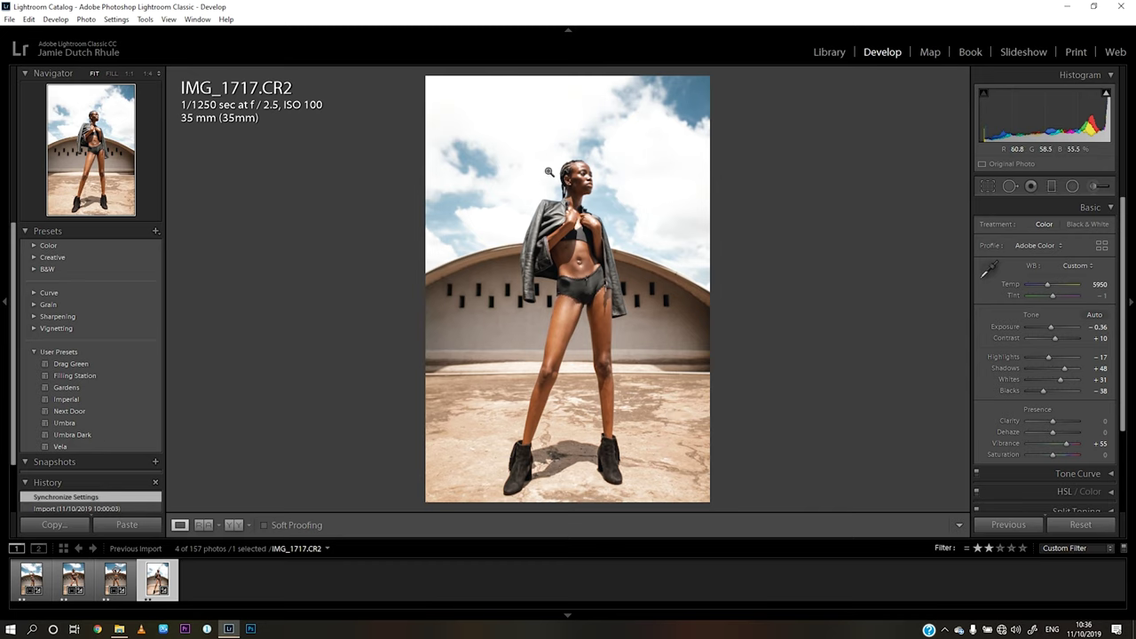
- Show IMG_1717.CR2 as side-by-side Before and After views in the Develop module
{"action": "left_click", "coordinate": [232, 525]}
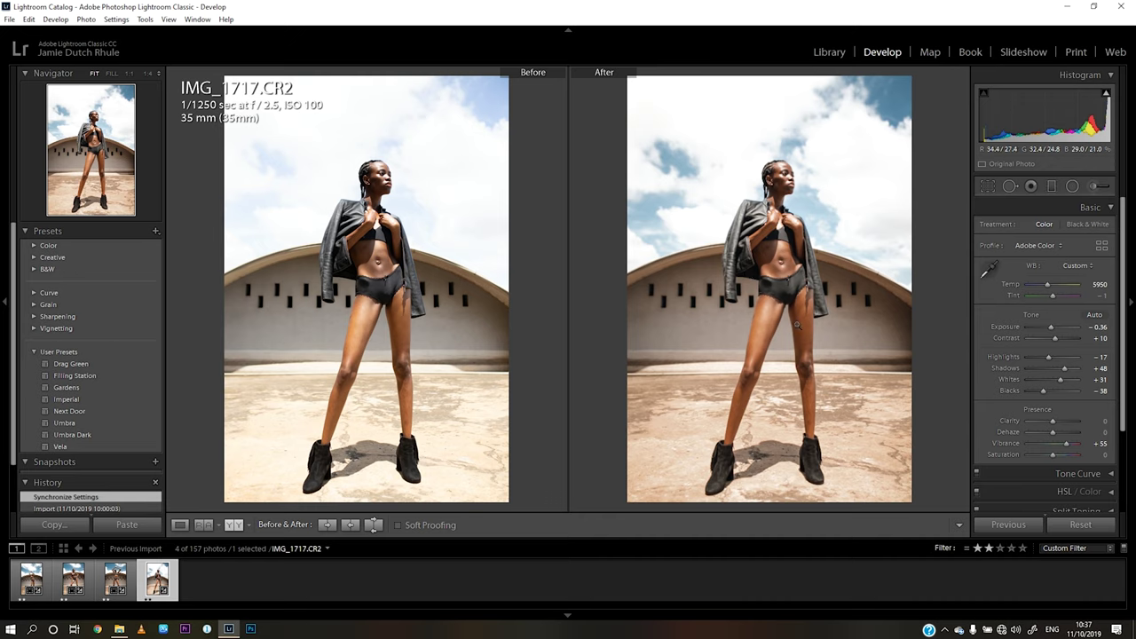
- Collapse the Basic panel and expand Tone Curve to reveal the custom RGB point curve
{"action": "scroll", "coordinate": [1123, 260], "scroll_direction": "down", "scroll_amount": 3}
{"action": "scroll", "coordinate": [1123, 260], "scroll_direction": "up", "scroll_amount": 3}
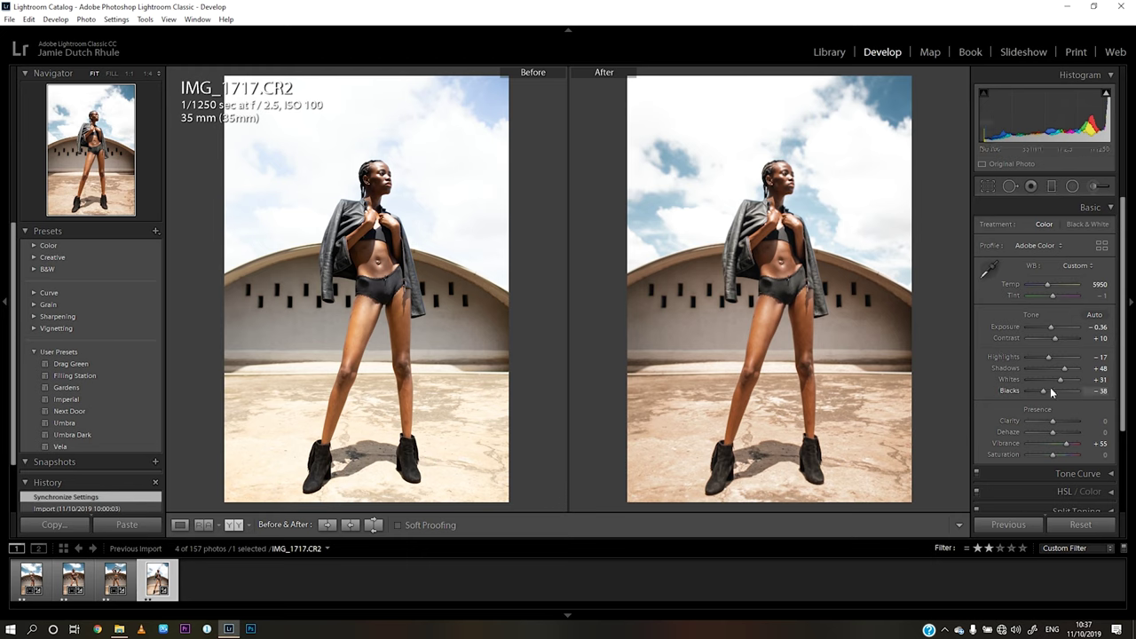
{"action": "left_click", "coordinate": [1111, 209]}
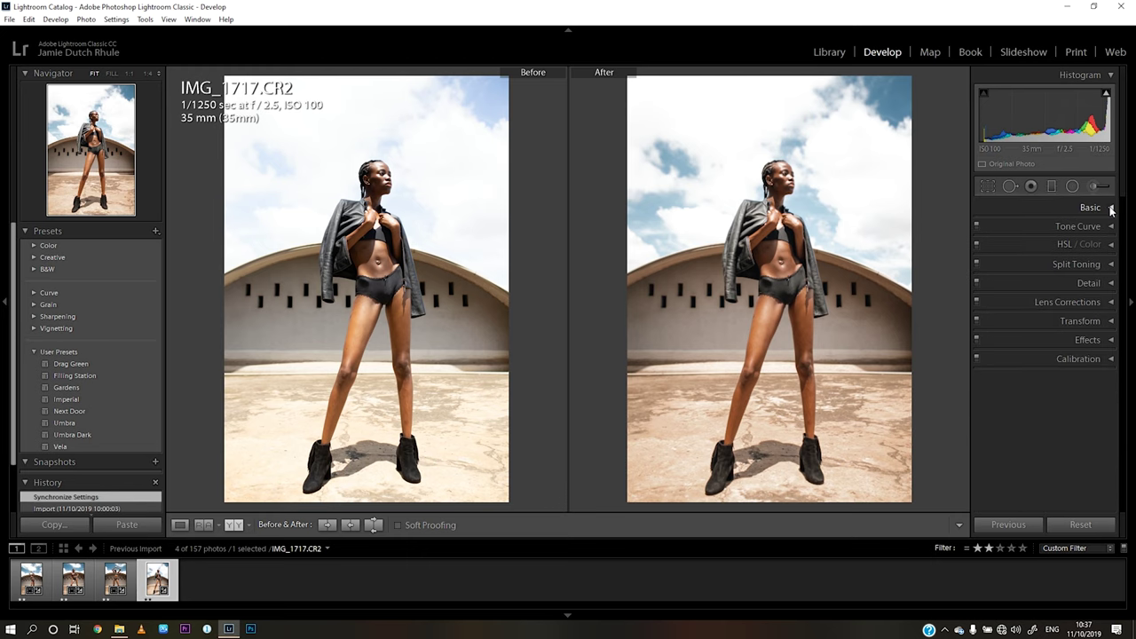
{"action": "left_click", "coordinate": [1110, 209]}
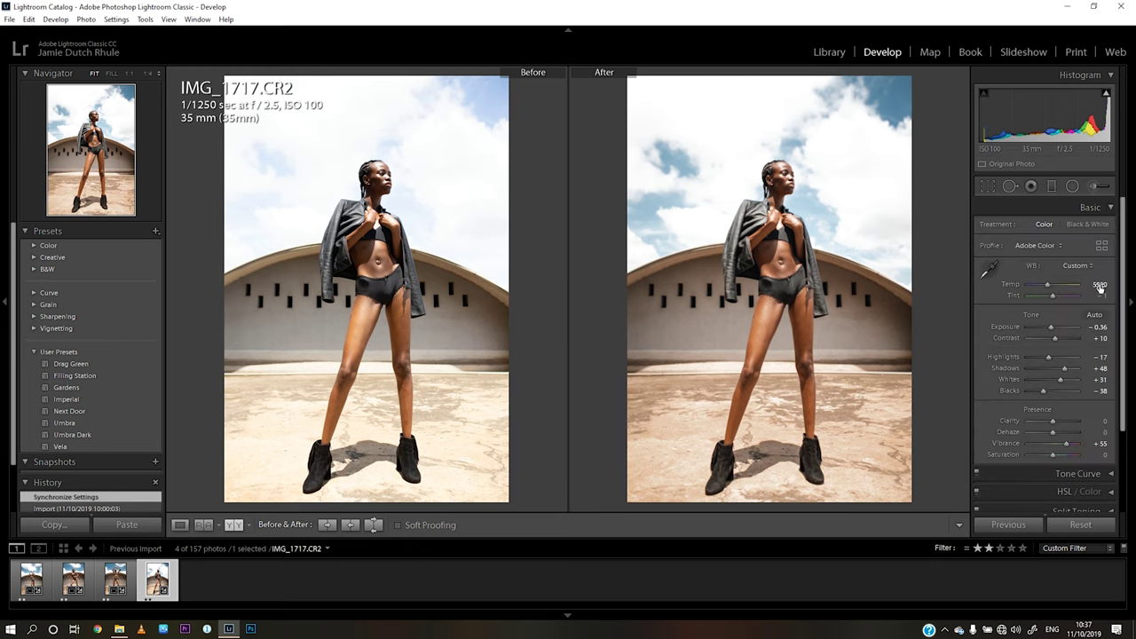
{"action": "left_click_drag", "start_coordinate": [1122, 311], "coordinate": [1120, 341]}
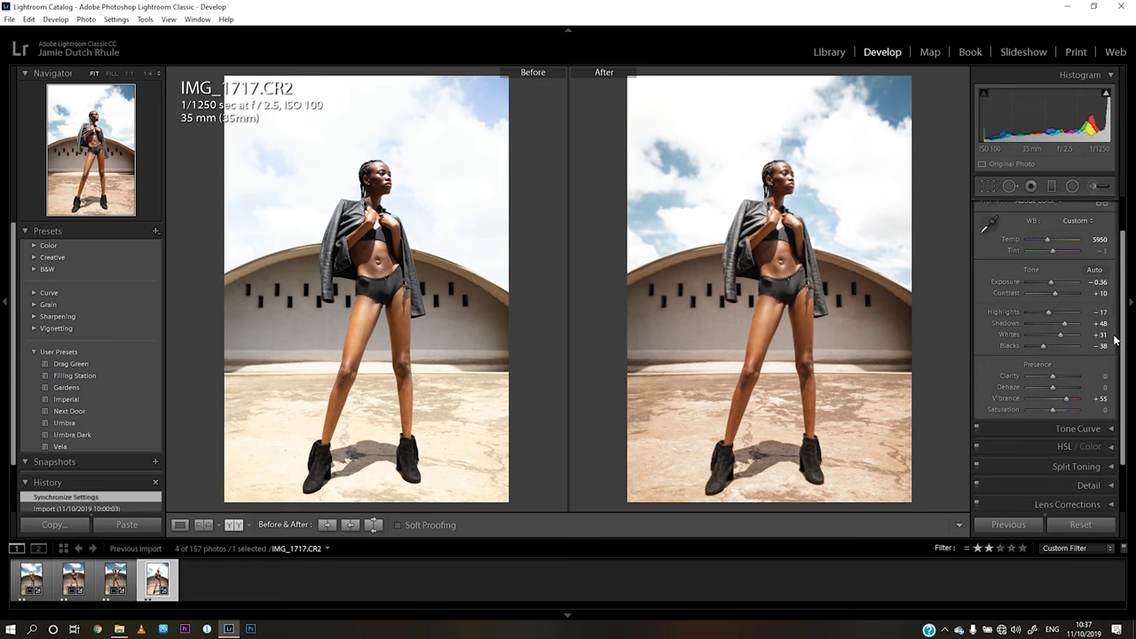
{"action": "left_click_drag", "start_coordinate": [1123, 285], "coordinate": [1122, 260]}
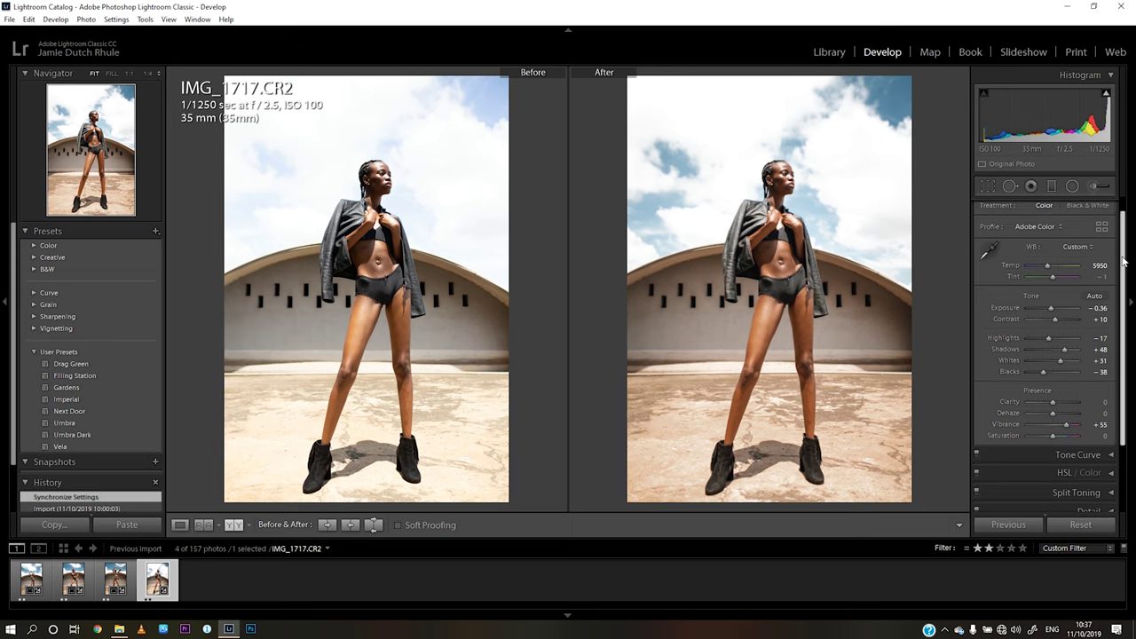
{"action": "left_click", "coordinate": [1129, 258]}
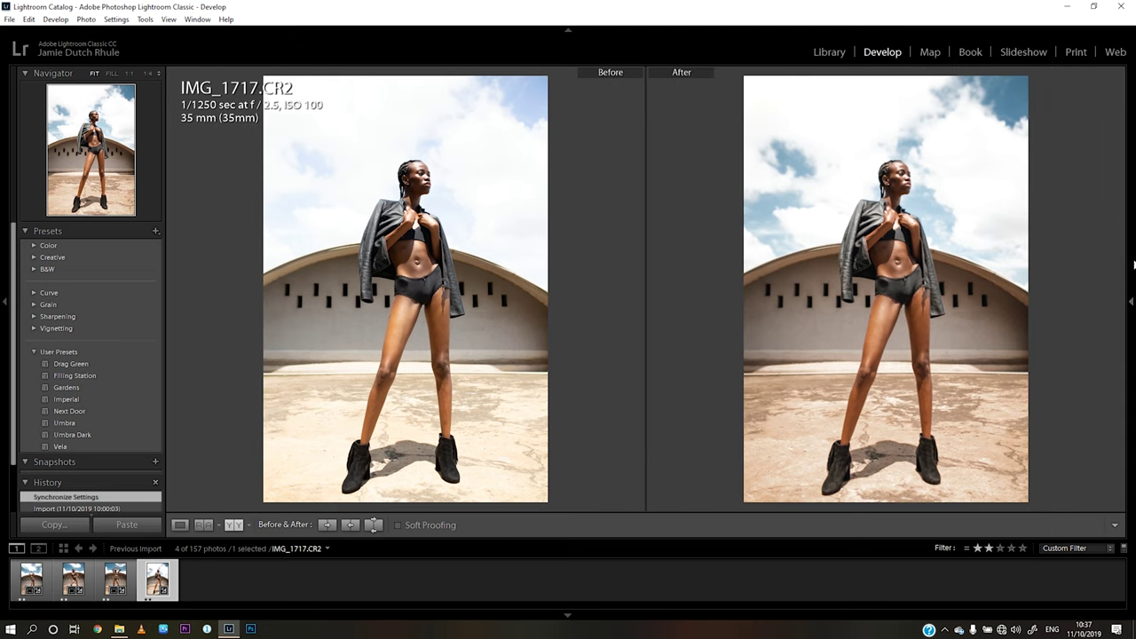
{"action": "left_click", "coordinate": [1132, 264]}
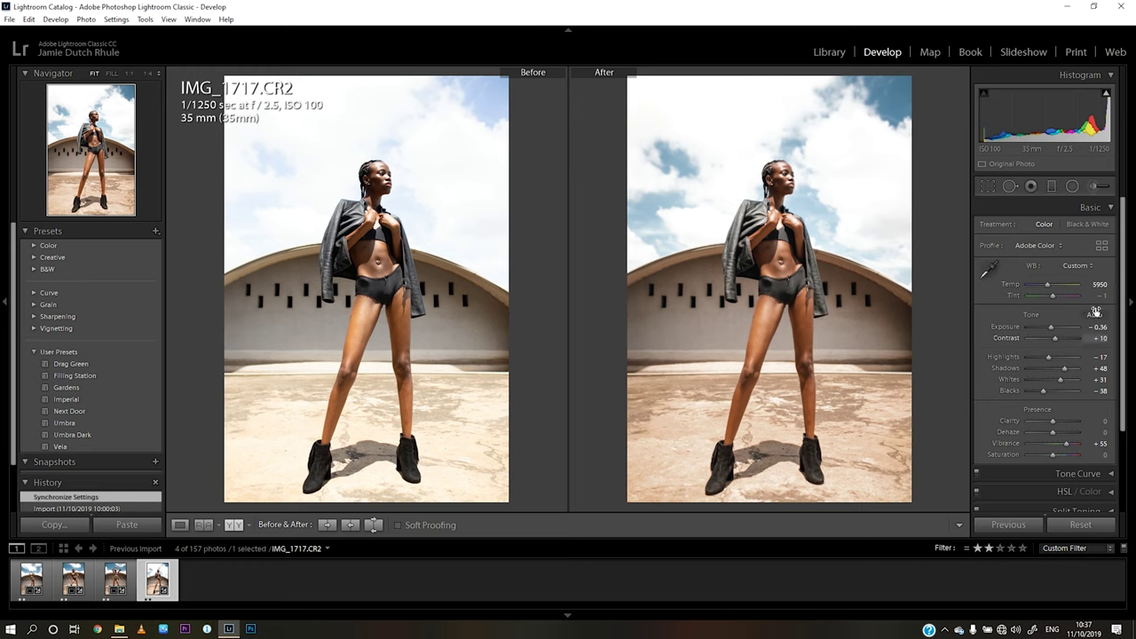
{"action": "left_click", "coordinate": [1111, 210]}
{"action": "left_click", "coordinate": [1110, 226]}
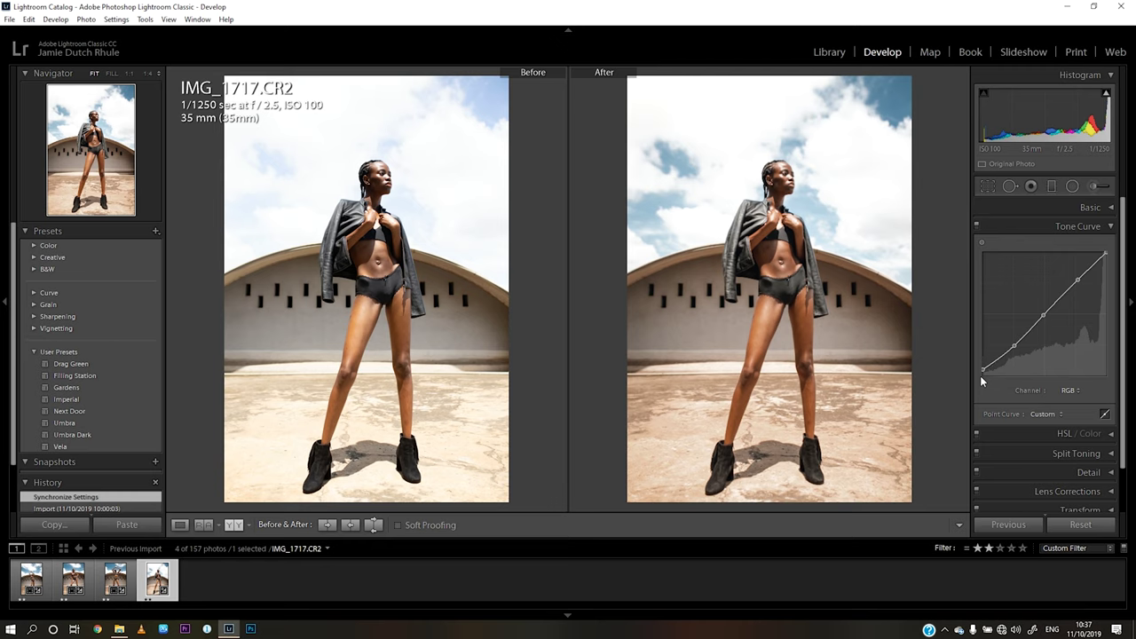
- Undo a stray shadow-point change, then view the Red, Green and Blue channel curves, ending on Blue
{"action": "mouse_move", "coordinate": [984, 371]}
{"action": "left_mouse_down"}
{"action": "mouse_move", "coordinate": [975, 383]}
{"action": "mouse_move", "coordinate": [970, 368]}
{"action": "left_mouse_up"}
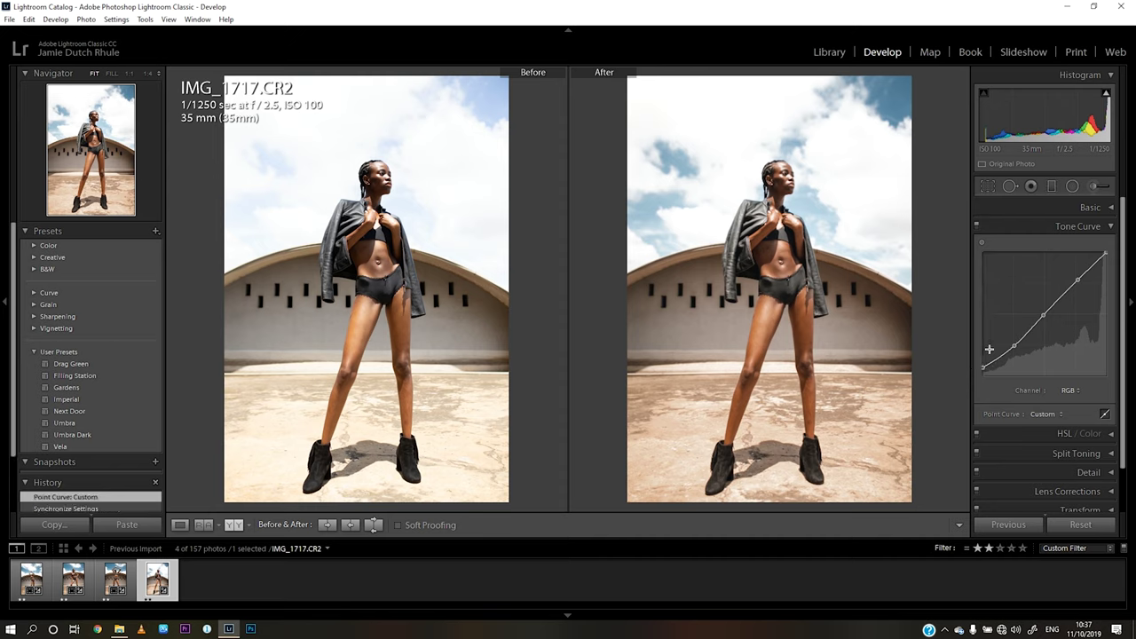
{"action": "key", "text": "ctrl+z"}
{"action": "left_click", "coordinate": [1064, 392]}
{"action": "left_click", "coordinate": [1038, 418]}
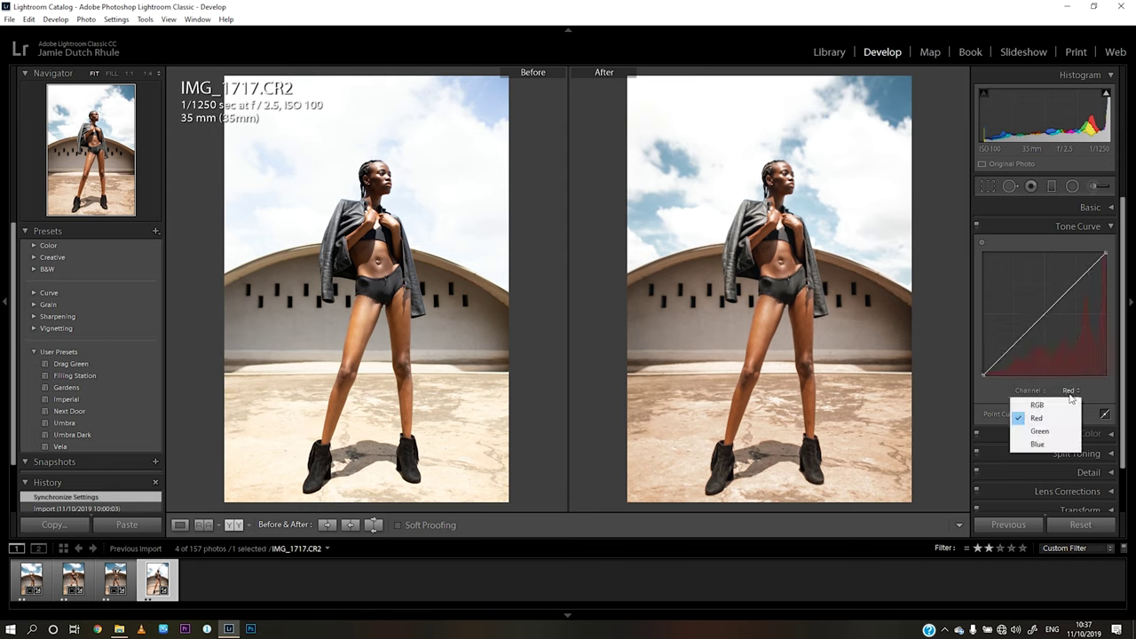
{"action": "left_click", "coordinate": [1065, 392]}
{"action": "left_click", "coordinate": [1041, 431]}
{"action": "left_click", "coordinate": [1068, 393]}
{"action": "left_click", "coordinate": [1039, 447]}
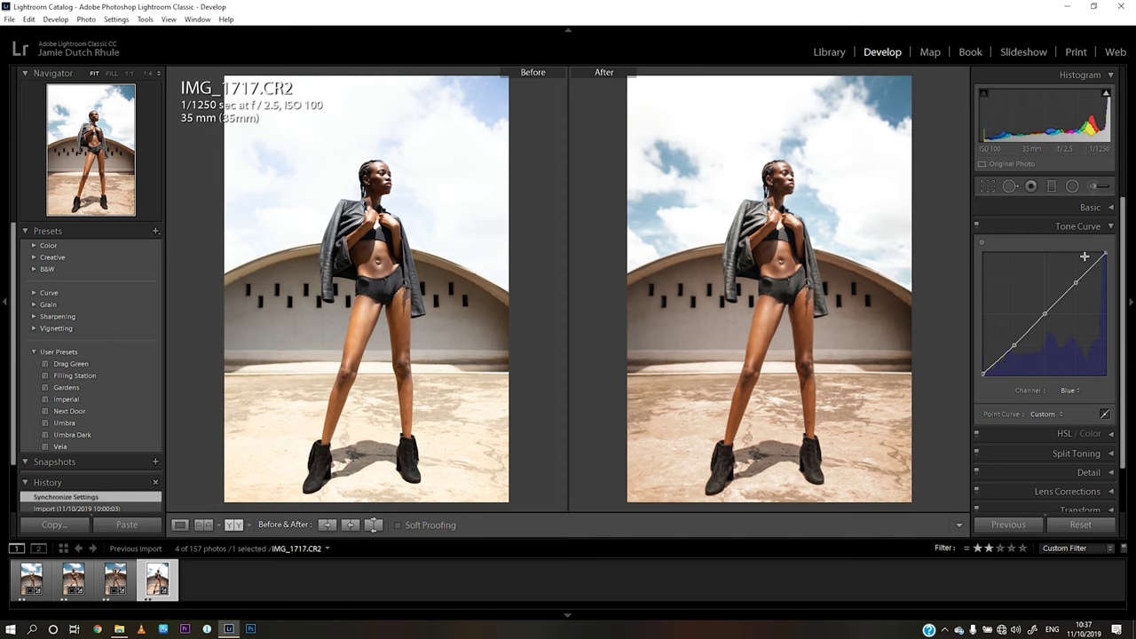
- Expand HSL / Color set to All, showing hue Red +51, Green +51 and saturation Green −82, Blue −58
{"action": "left_click", "coordinate": [1110, 227]}
{"action": "left_click", "coordinate": [1109, 244]}
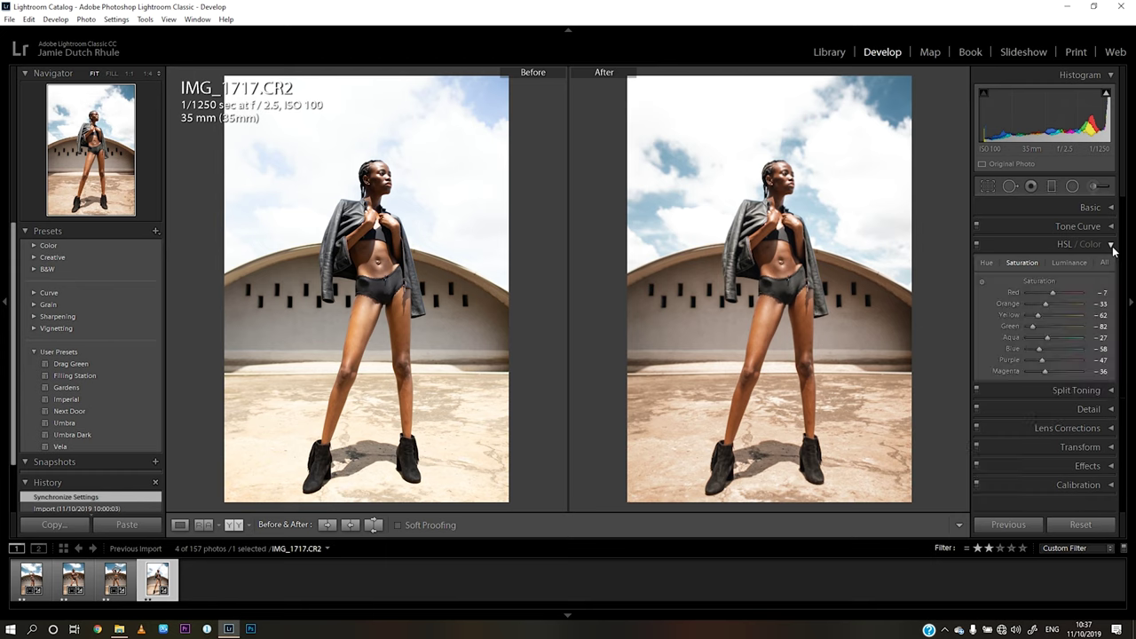
{"action": "left_click", "coordinate": [986, 263]}
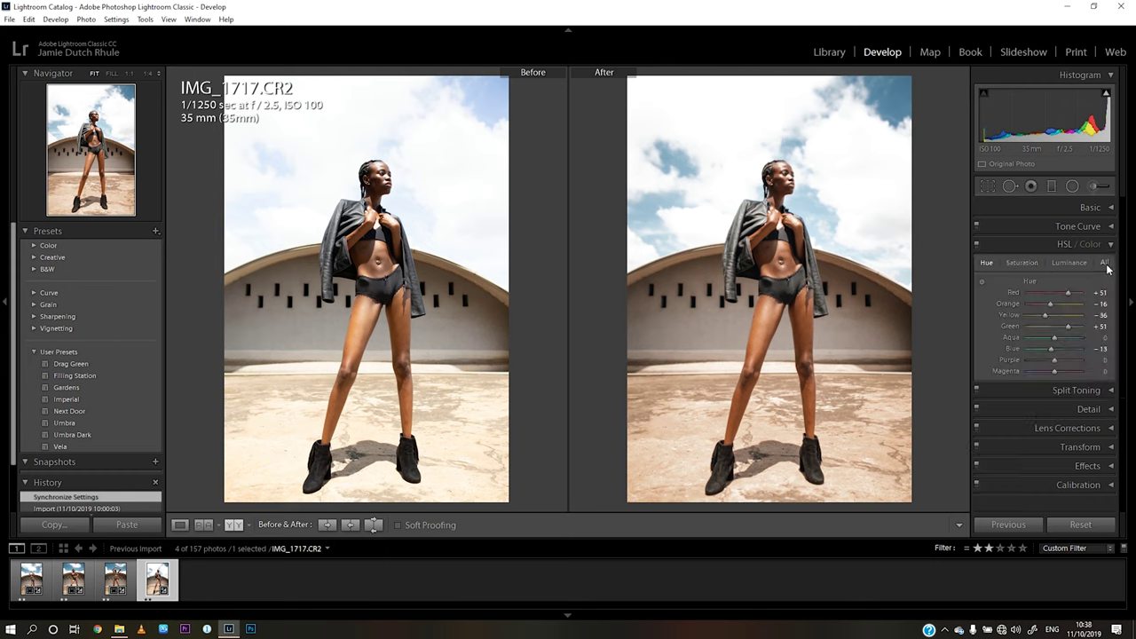
{"action": "left_click", "coordinate": [1105, 264]}
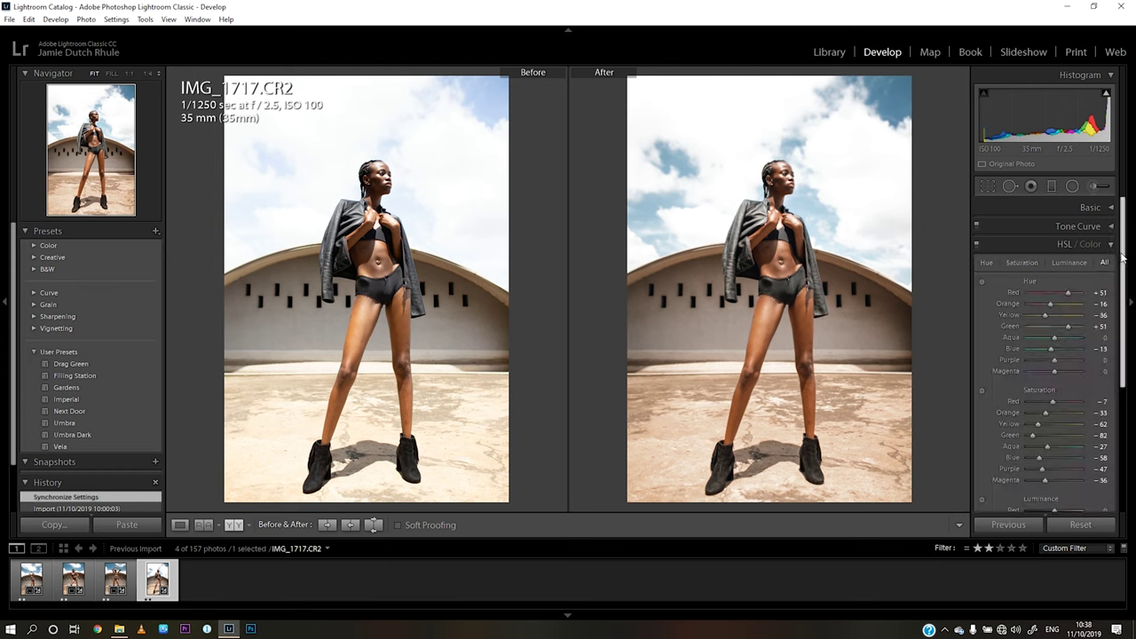
{"action": "left_click_drag", "start_coordinate": [1122, 258], "coordinate": [1125, 282]}
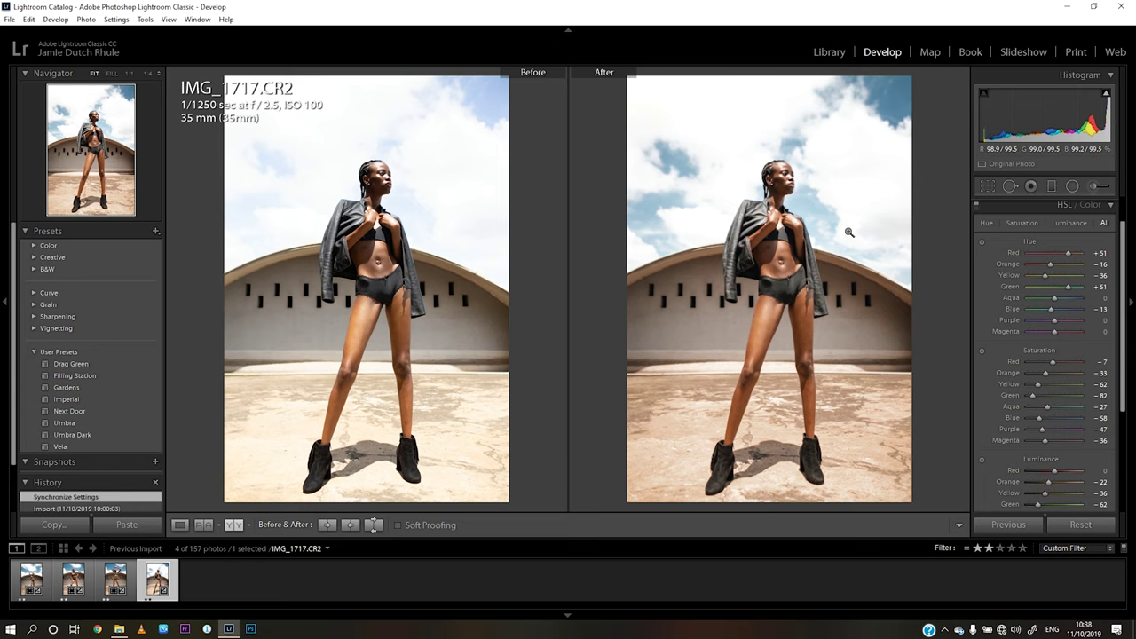
- Show only HSL saturation values (Orange −33, Yellow −62, Purple −47) and expand the Basic panel
{"action": "scroll", "coordinate": [1129, 284], "scroll_direction": "up", "scroll_amount": 2}
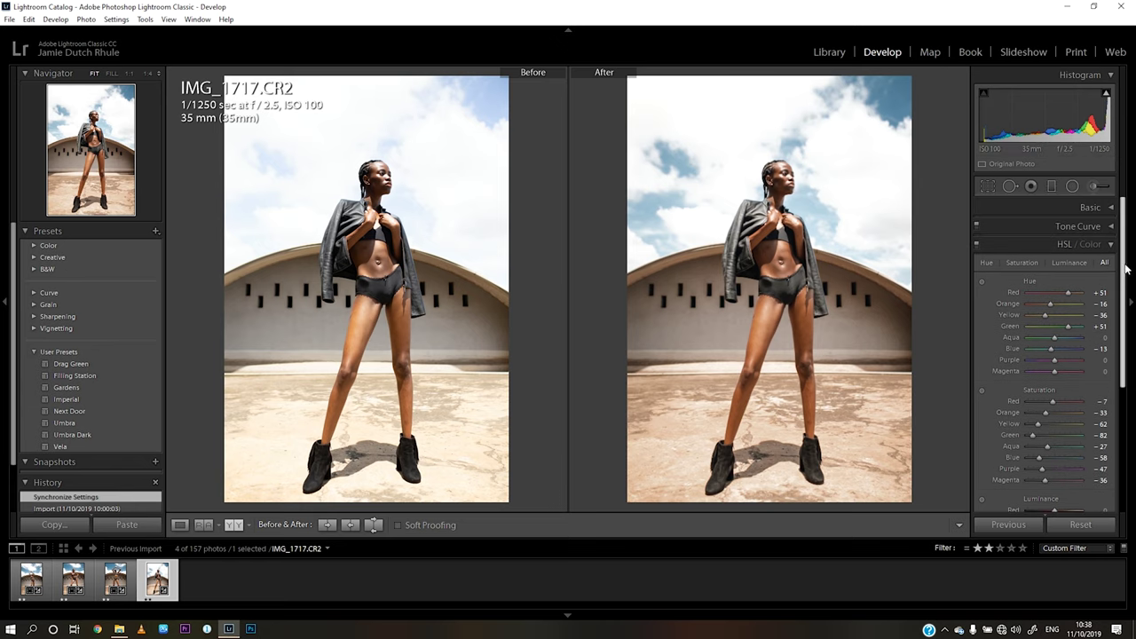
{"action": "left_click", "coordinate": [1022, 263]}
{"action": "left_click", "coordinate": [1110, 209]}
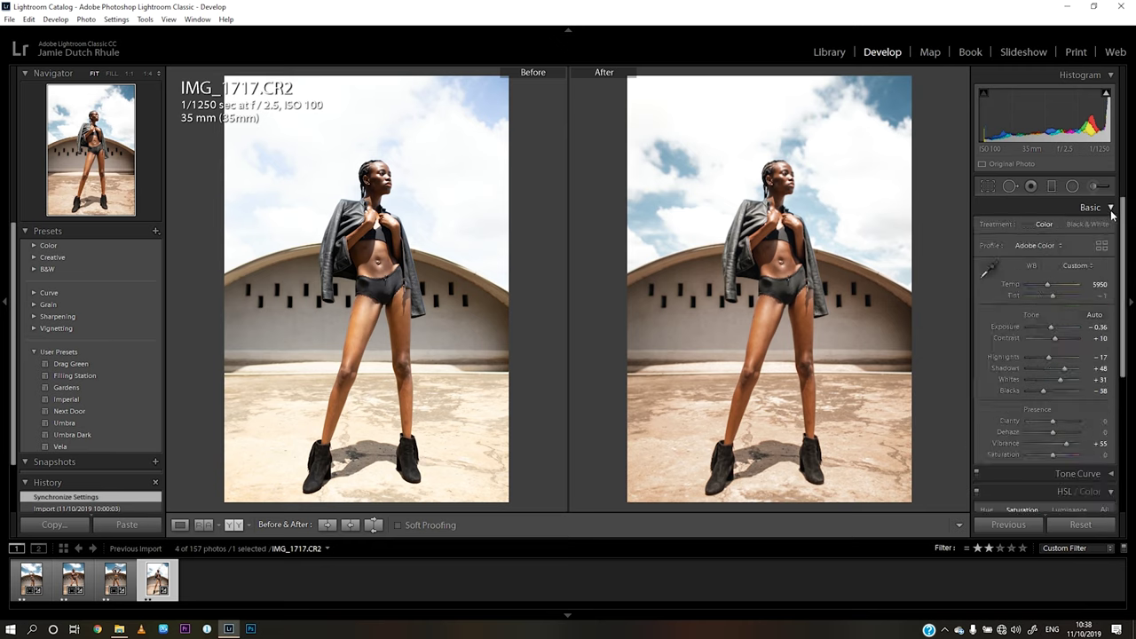
{"action": "scroll", "coordinate": [1121, 285], "scroll_direction": "down", "scroll_amount": 2}
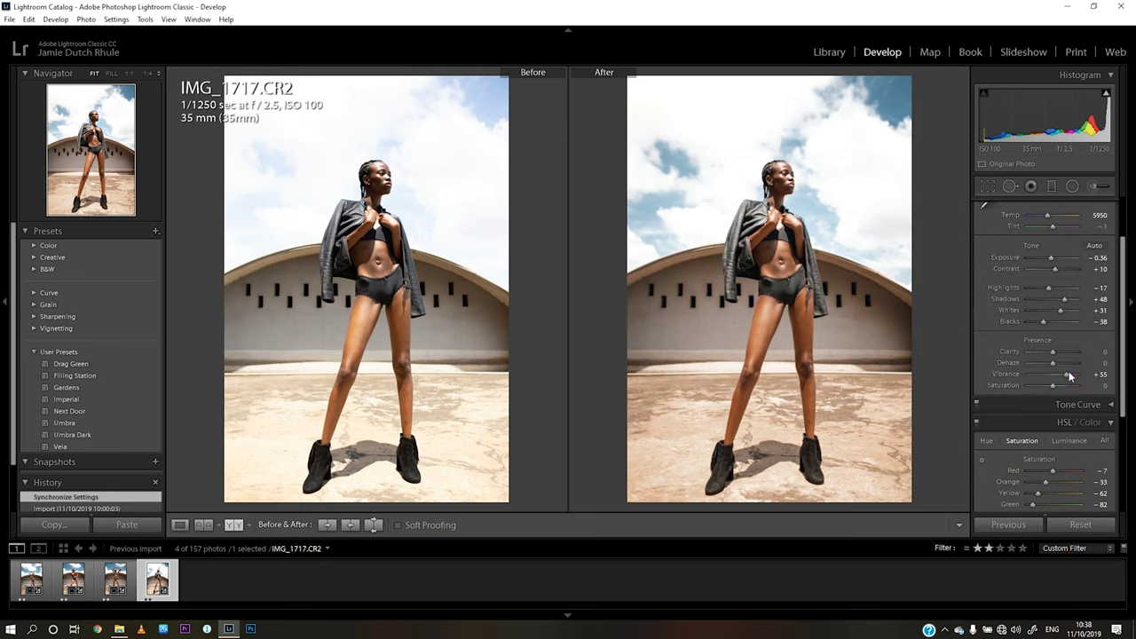
{"action": "scroll", "coordinate": [1051, 355], "scroll_direction": "down", "scroll_amount": 3}
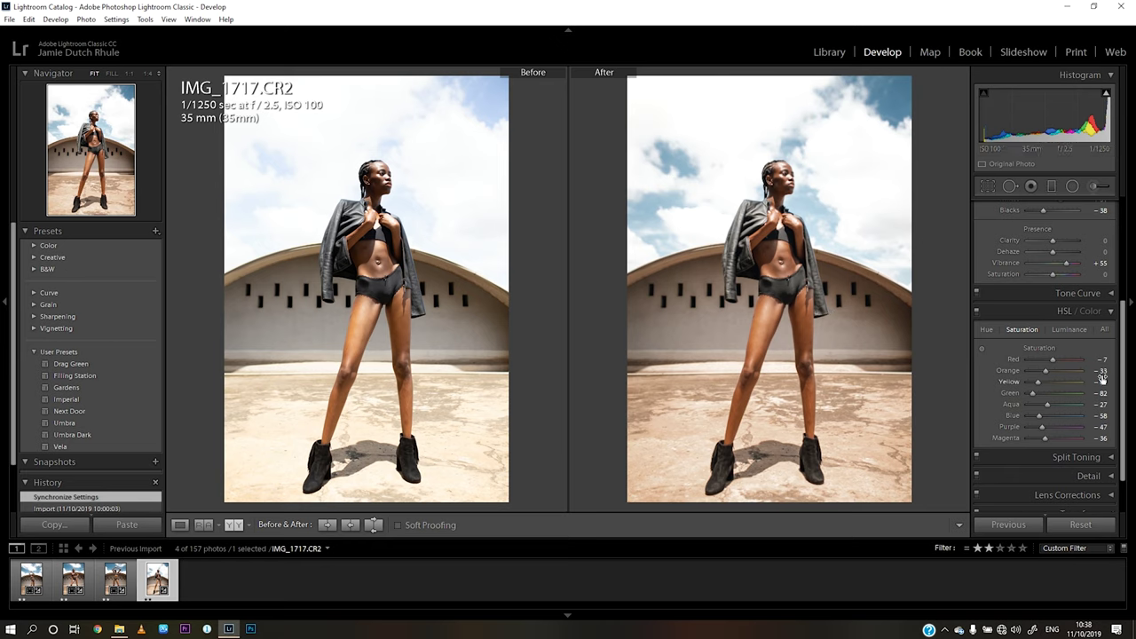
{"action": "scroll", "coordinate": [1126, 355], "scroll_direction": "up", "scroll_amount": 3}
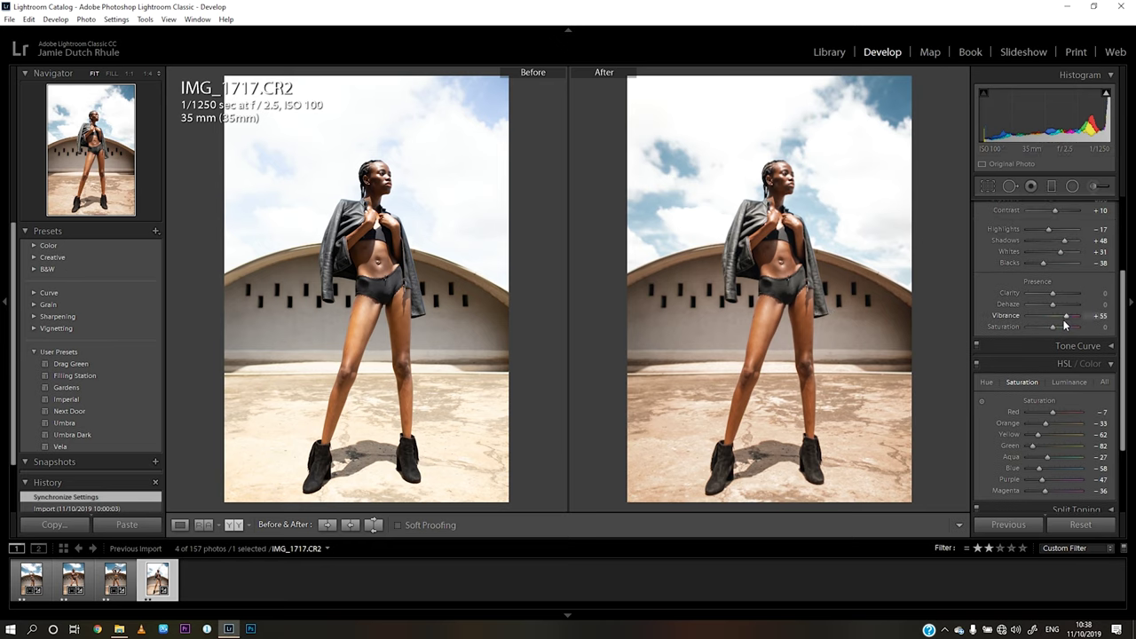
{"action": "scroll", "coordinate": [1124, 302], "scroll_direction": "up", "scroll_amount": 3}
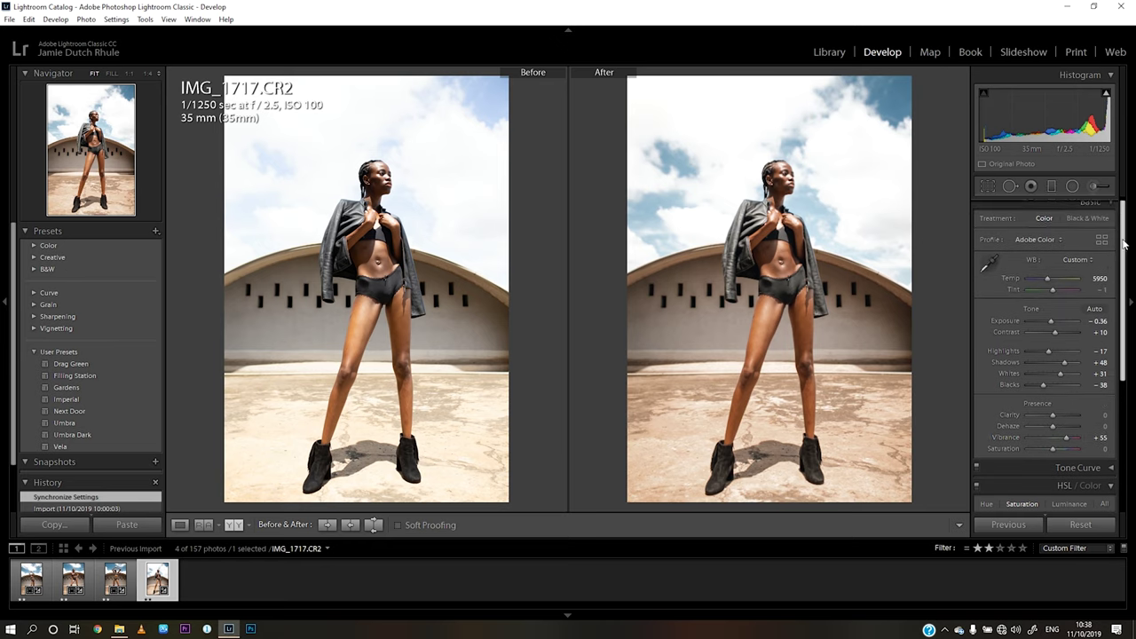
{"action": "scroll", "coordinate": [1125, 278], "scroll_direction": "down", "scroll_amount": 1}
- Preview Vibrance at 0 twice, restoring it to +55 each time
{"action": "double_click", "coordinate": [1068, 356]}
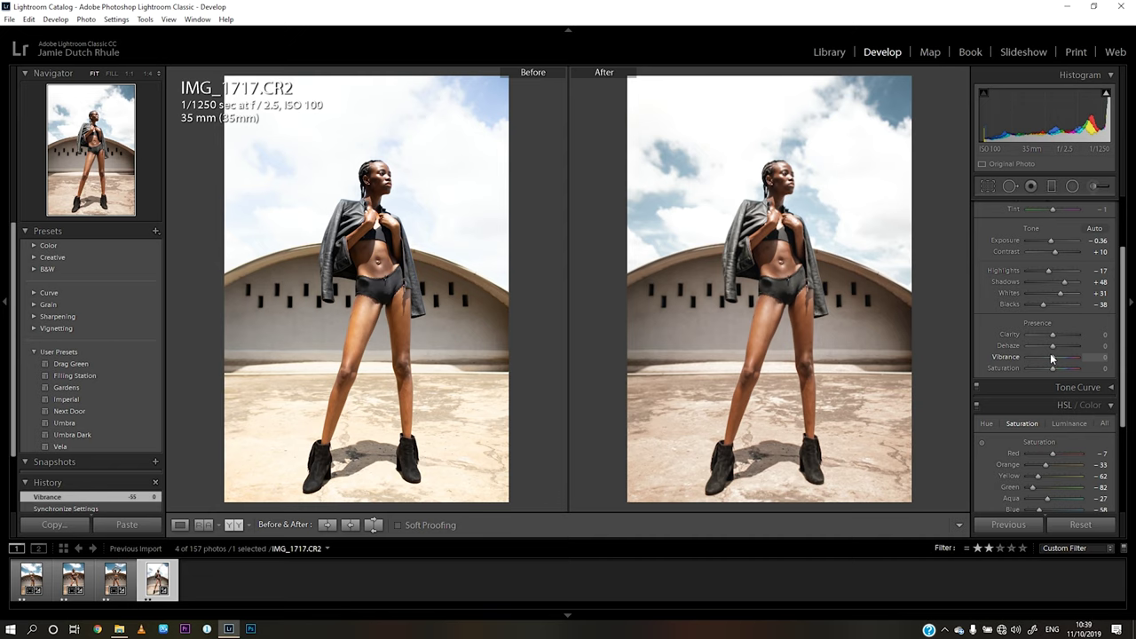
{"action": "key", "text": "ctrl+z"}
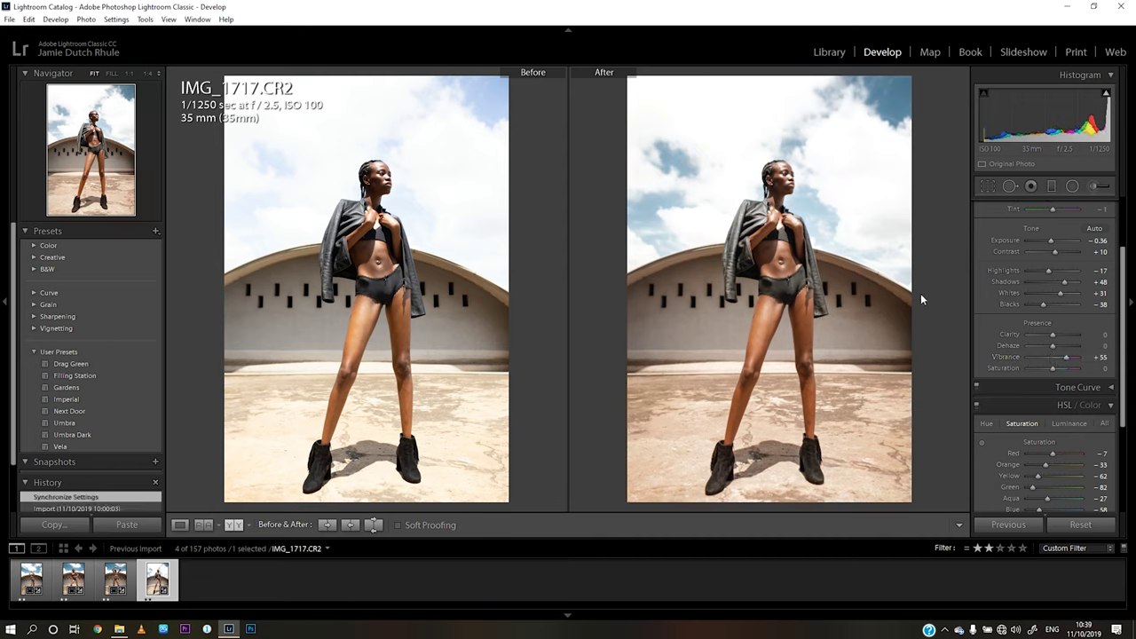
{"action": "double_click", "coordinate": [1068, 359]}
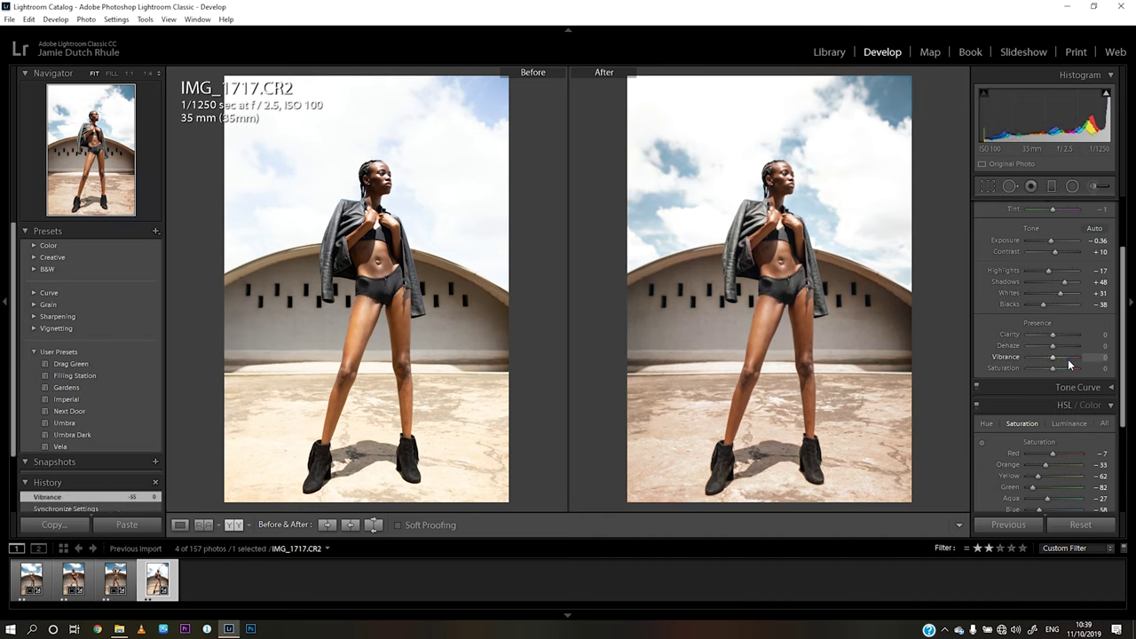
{"action": "key", "text": "ctrl+z"}
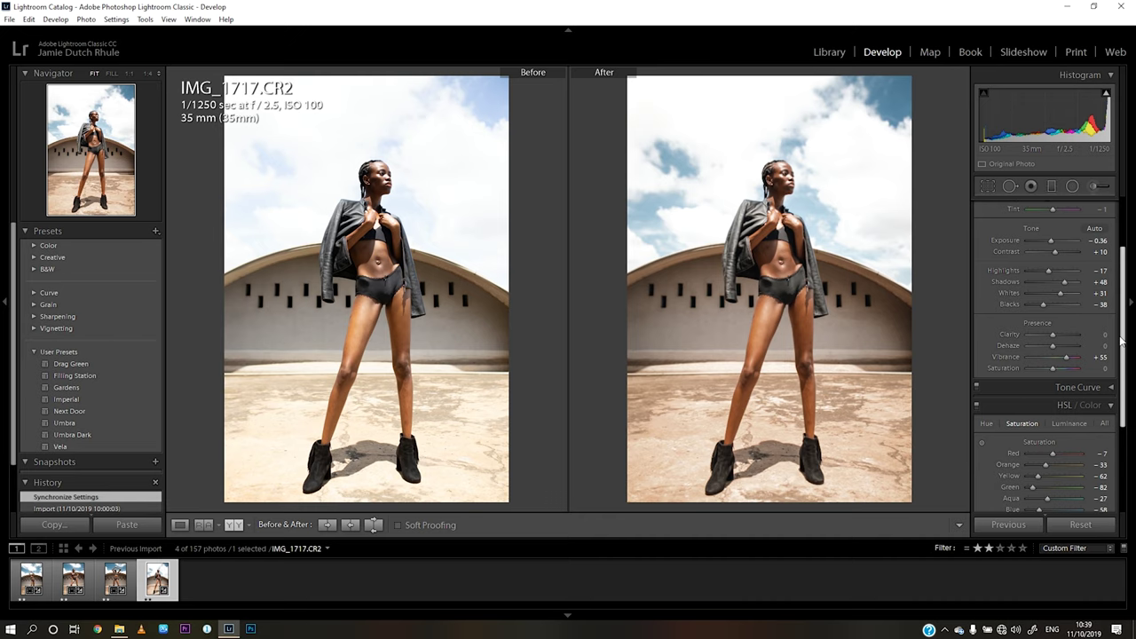
{"action": "left_click_drag", "start_coordinate": [1123, 290], "coordinate": [1117, 383]}
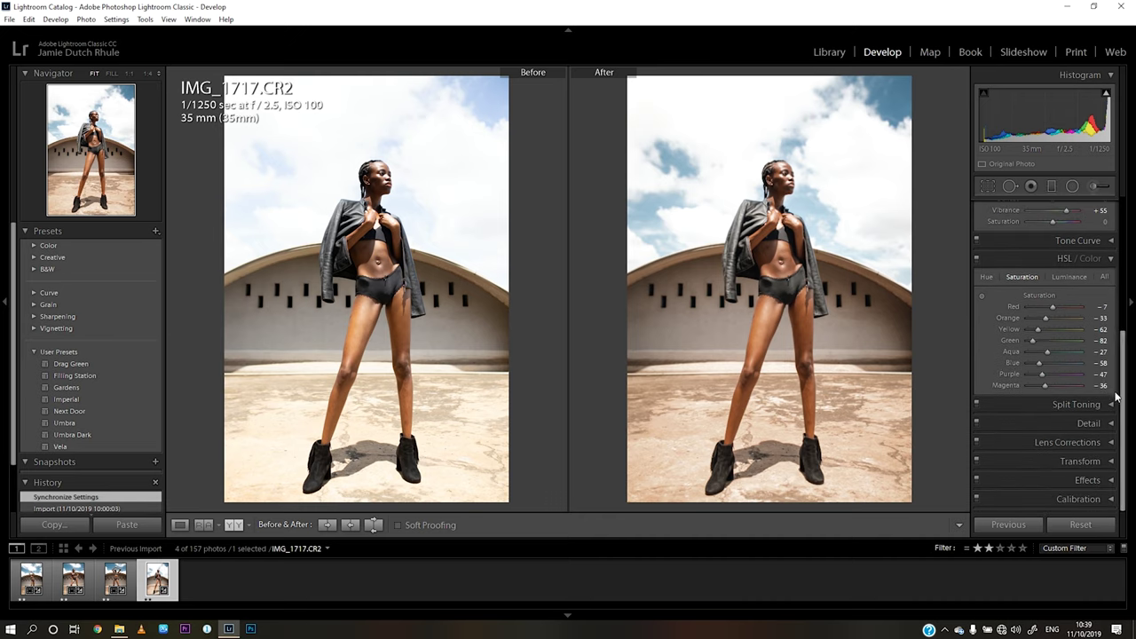
- Switch HSL to the Luminance view, then collapse the HSL / Color and Basic panels
{"action": "left_click", "coordinate": [1068, 277]}
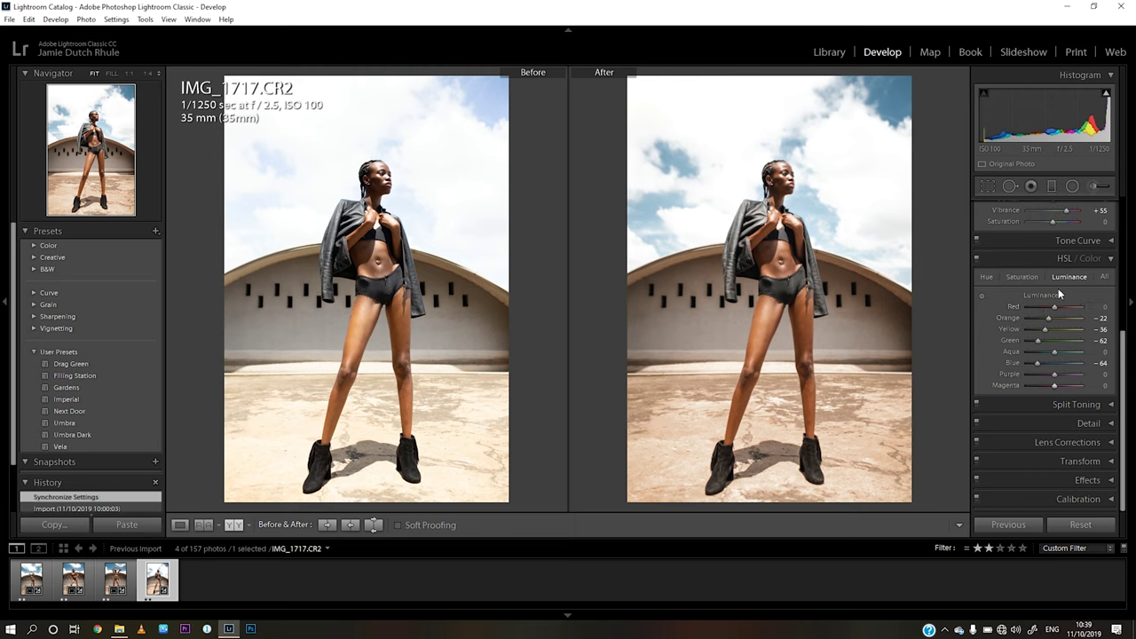
{"action": "left_click", "coordinate": [1109, 259]}
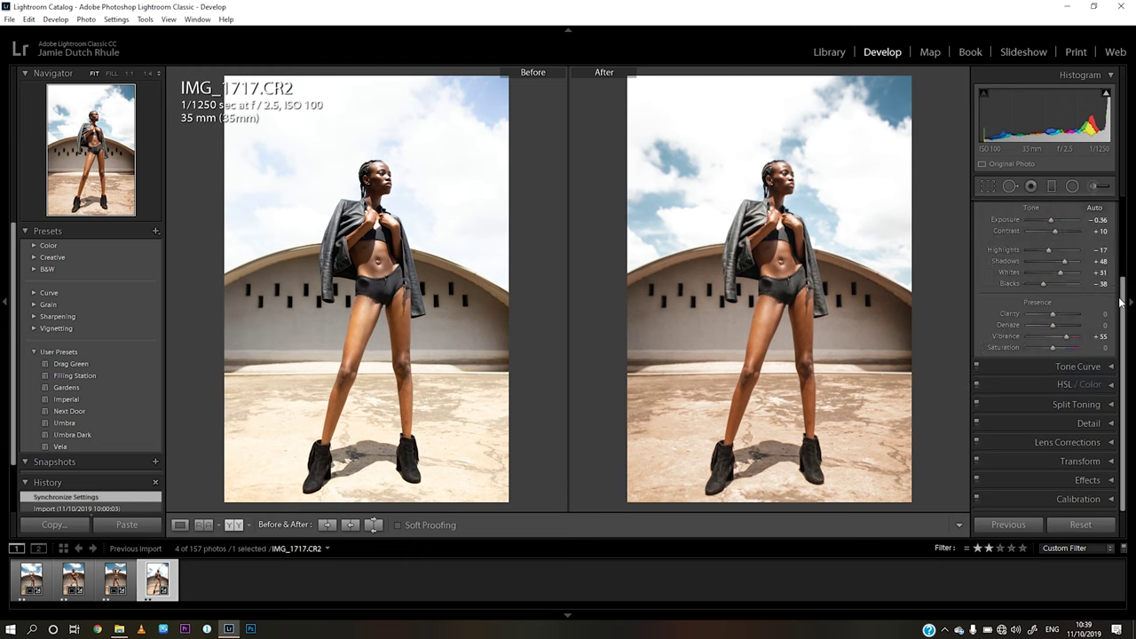
{"action": "left_click_drag", "start_coordinate": [1124, 302], "coordinate": [1126, 233]}
{"action": "left_click", "coordinate": [1100, 208]}
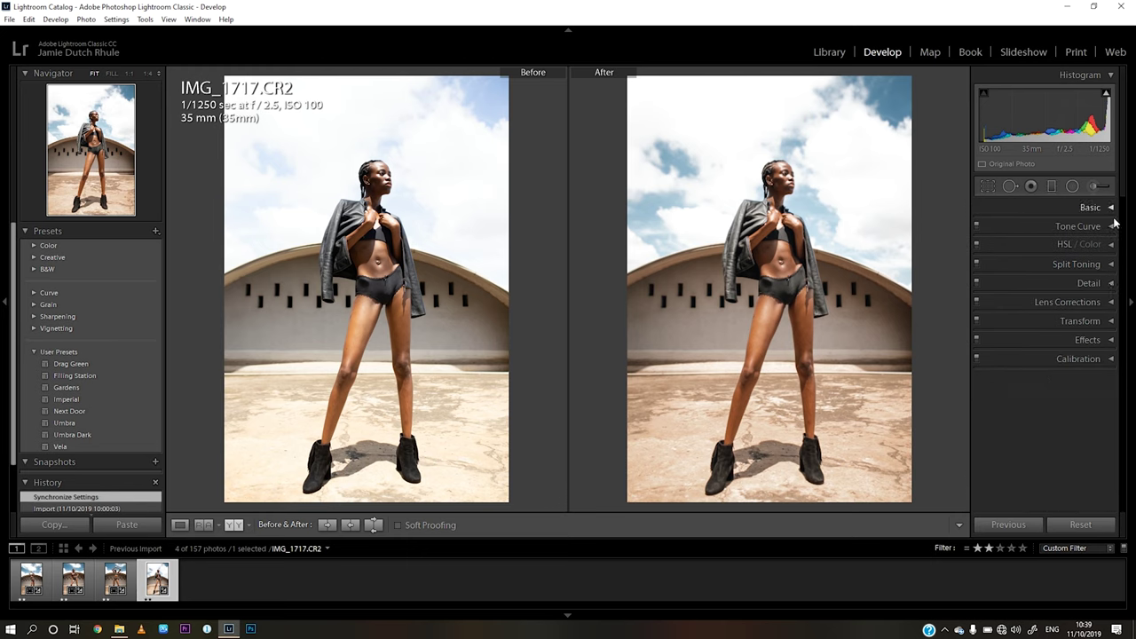
- Set the Split Toning shadows to hue 244 and saturation 6
{"action": "left_click", "coordinate": [1112, 264]}
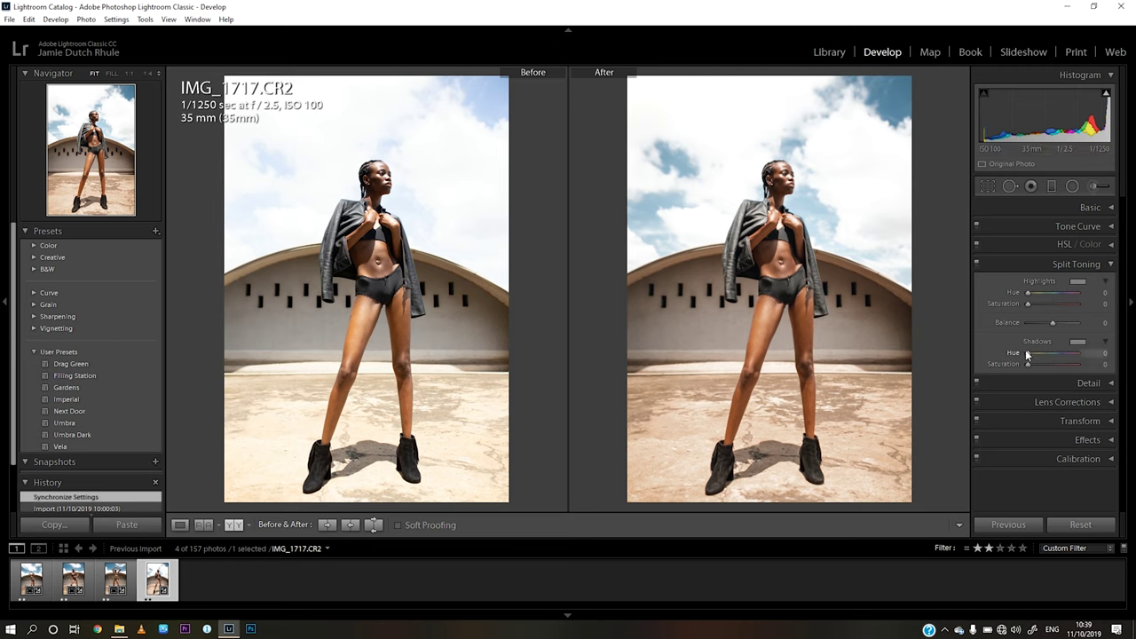
{"action": "left_click_drag", "start_coordinate": [1028, 354], "coordinate": [1064, 361]}
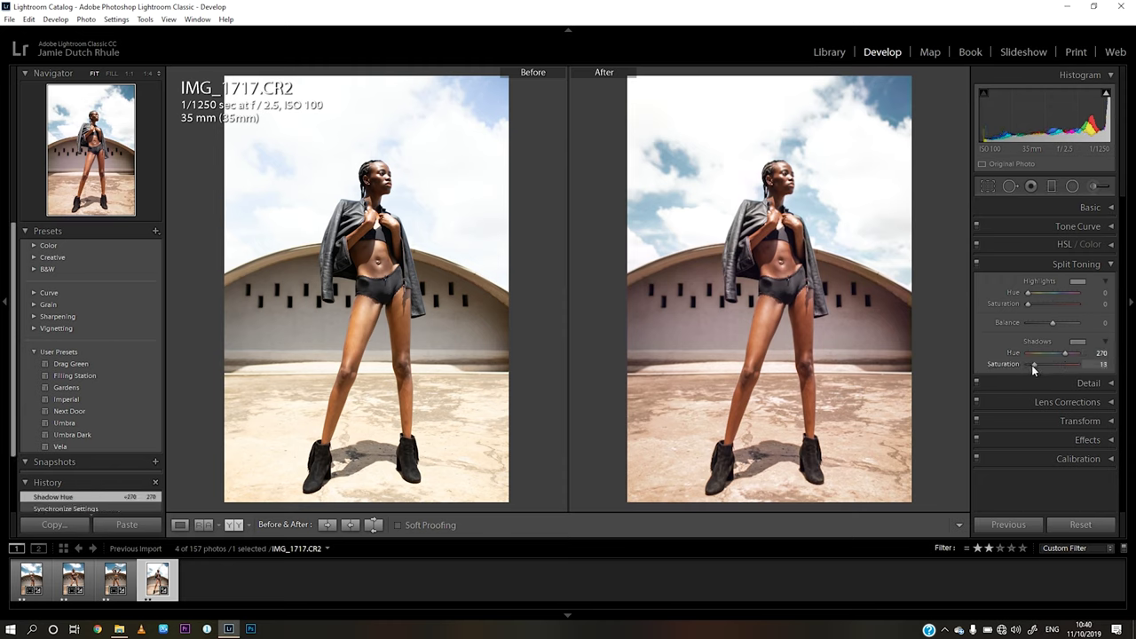
{"action": "left_click_drag", "start_coordinate": [1033, 365], "coordinate": [1063, 358]}
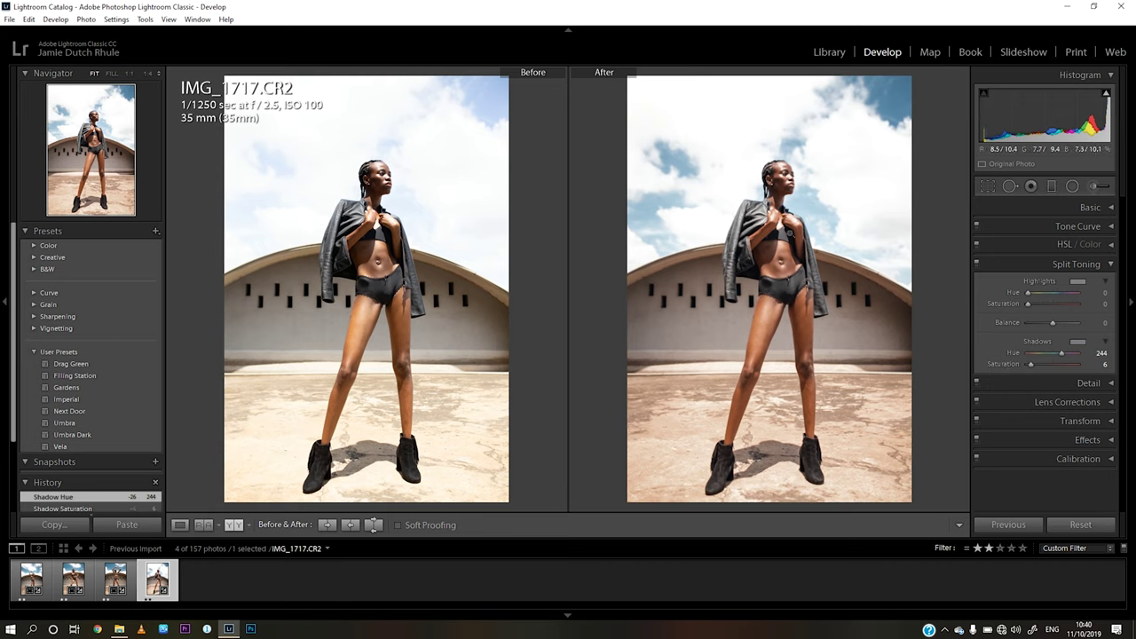
{"action": "left_click", "coordinate": [1111, 264]}
- Drop Sharpening Amount from 40 to 0, checking the face at 1:1 before returning to Fit
{"action": "left_click", "coordinate": [1110, 286]}
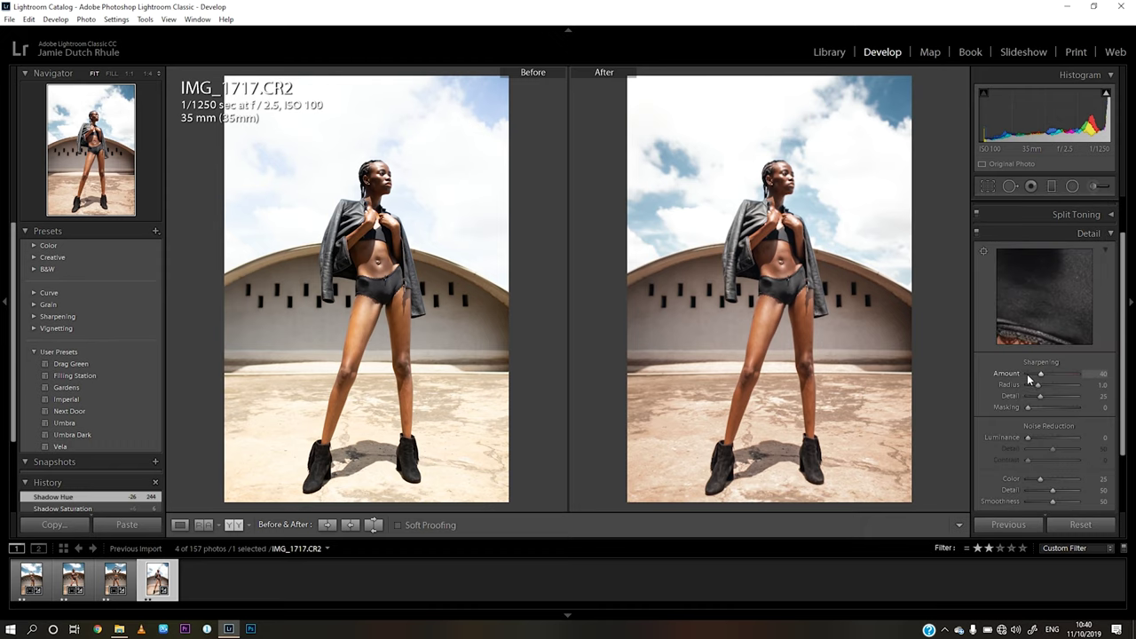
{"action": "left_click_drag", "start_coordinate": [1038, 373], "coordinate": [976, 371]}
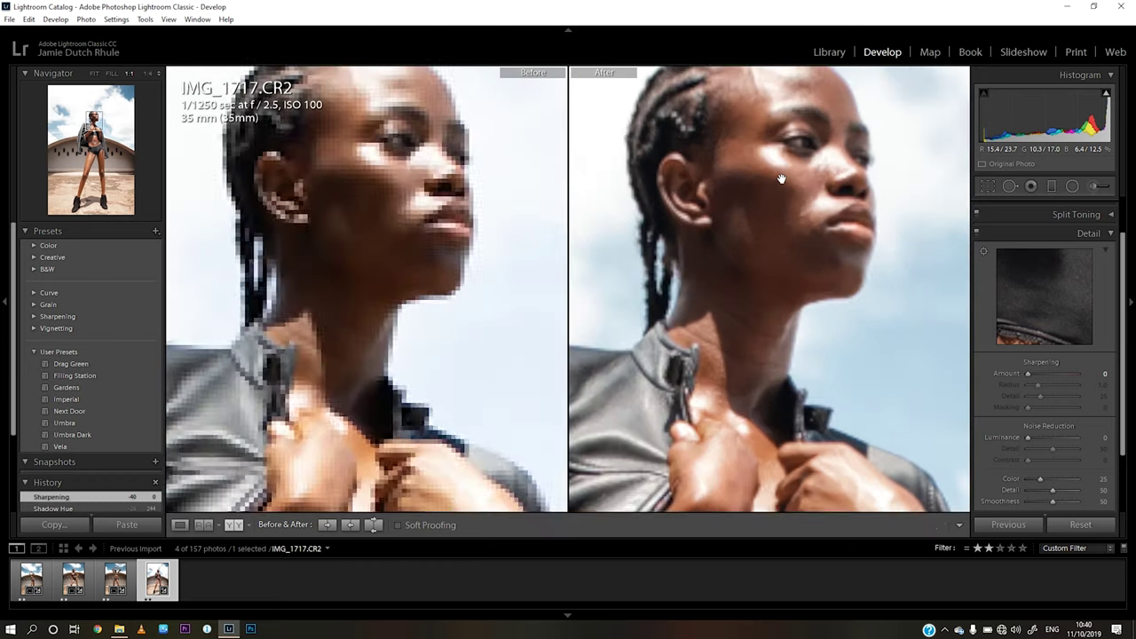
{"action": "left_click", "coordinate": [782, 180]}
{"action": "left_click_drag", "start_coordinate": [798, 282], "coordinate": [799, 300]}
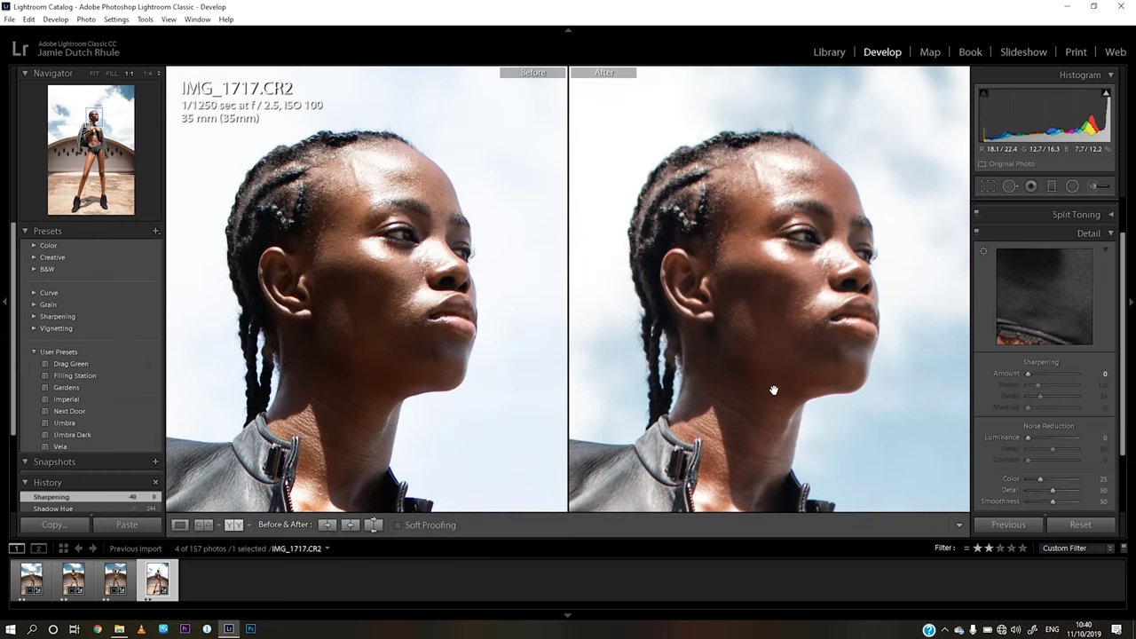
{"action": "left_click_drag", "start_coordinate": [773, 400], "coordinate": [801, 275]}
{"action": "left_click", "coordinate": [822, 188]}
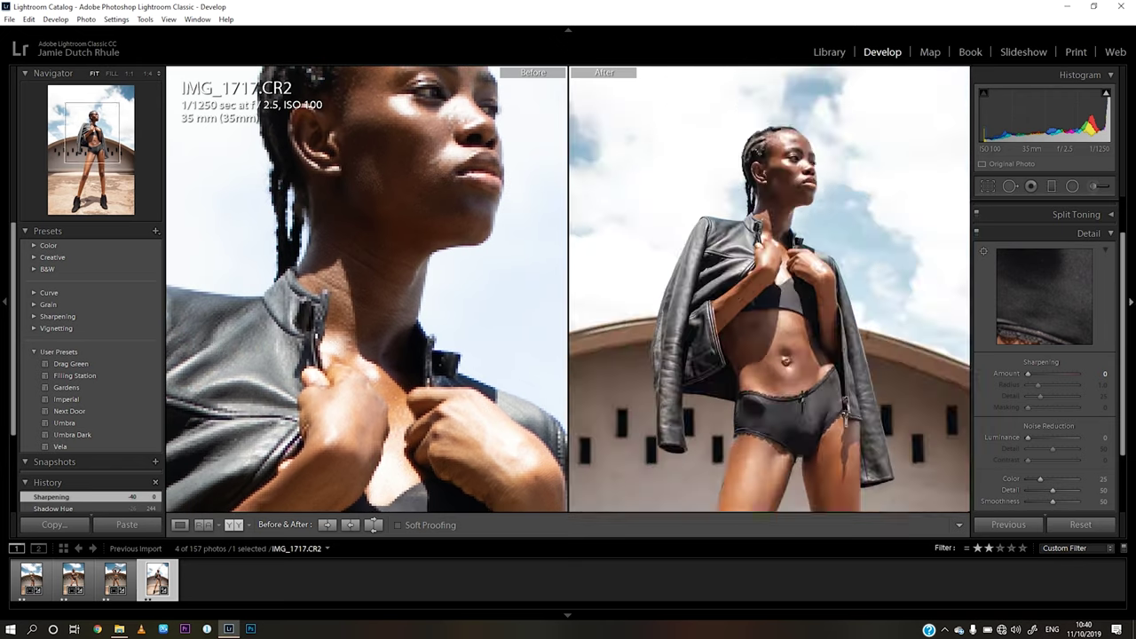
{"action": "left_click", "coordinate": [1111, 235]}
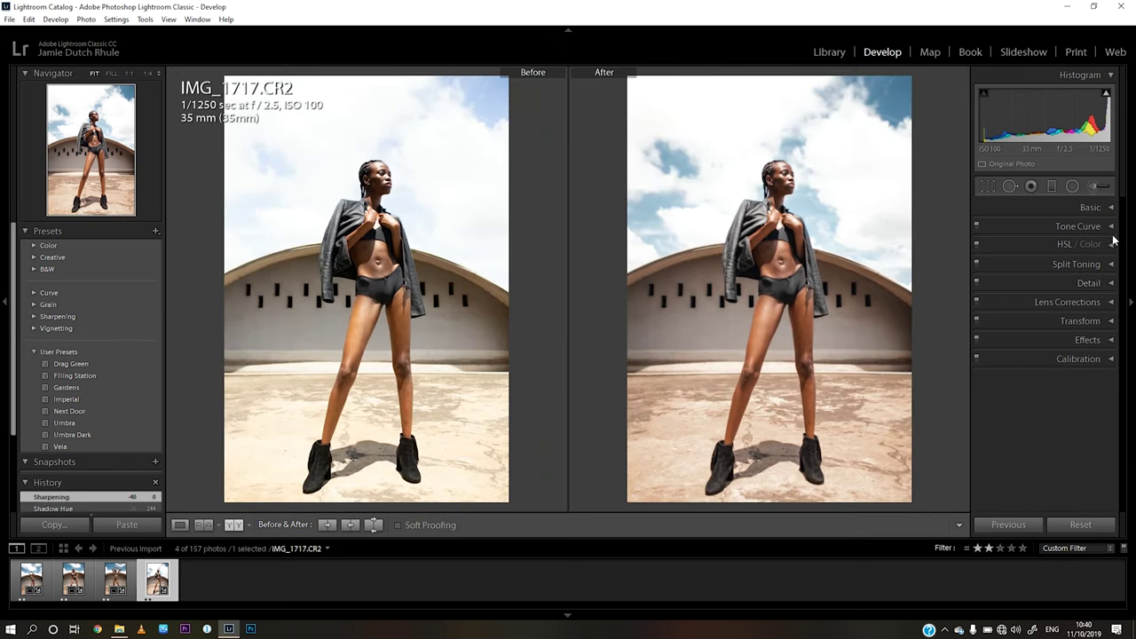
- Change the lens profile make to Sigma, applying the Sigma 35mm F1.4 profile
{"action": "left_click", "coordinate": [1112, 303]}
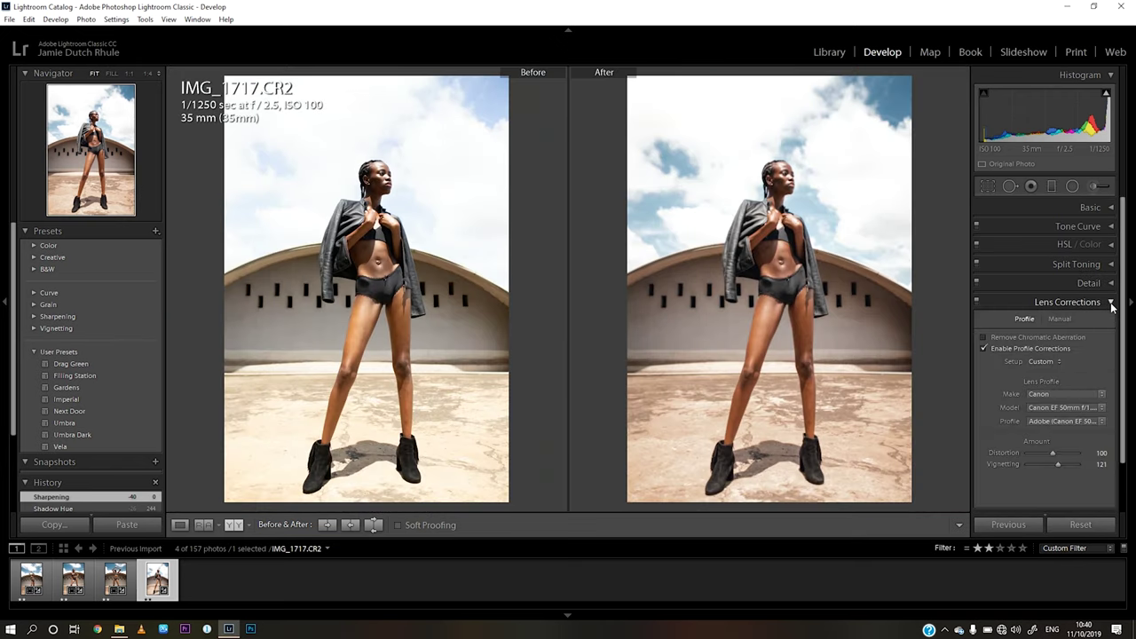
{"action": "left_click", "coordinate": [1102, 394]}
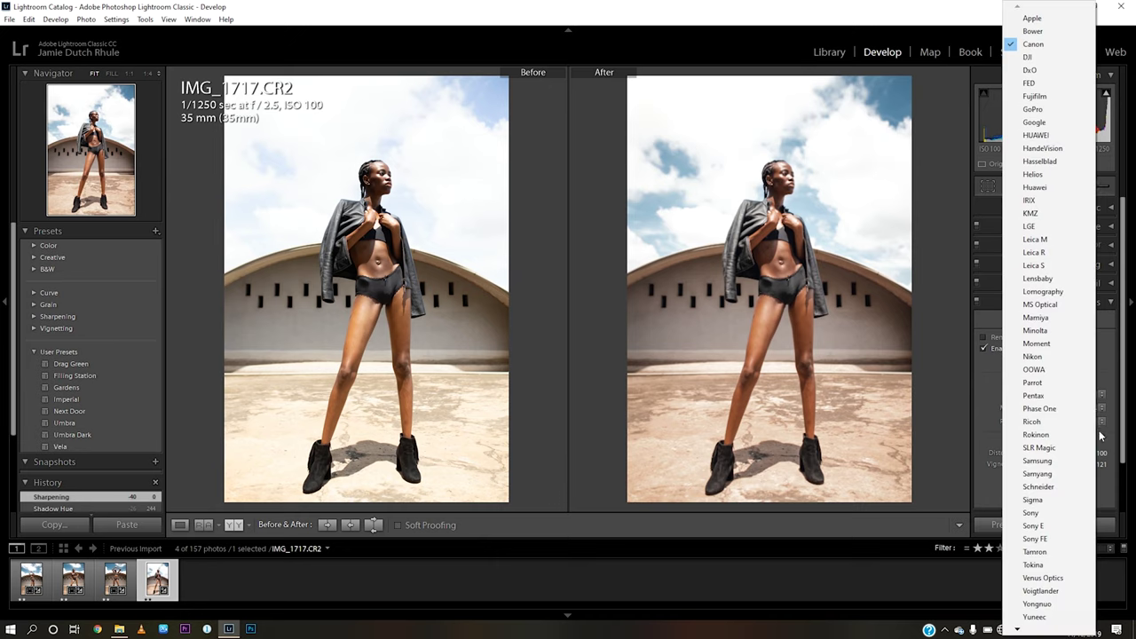
{"action": "left_click", "coordinate": [1074, 500]}
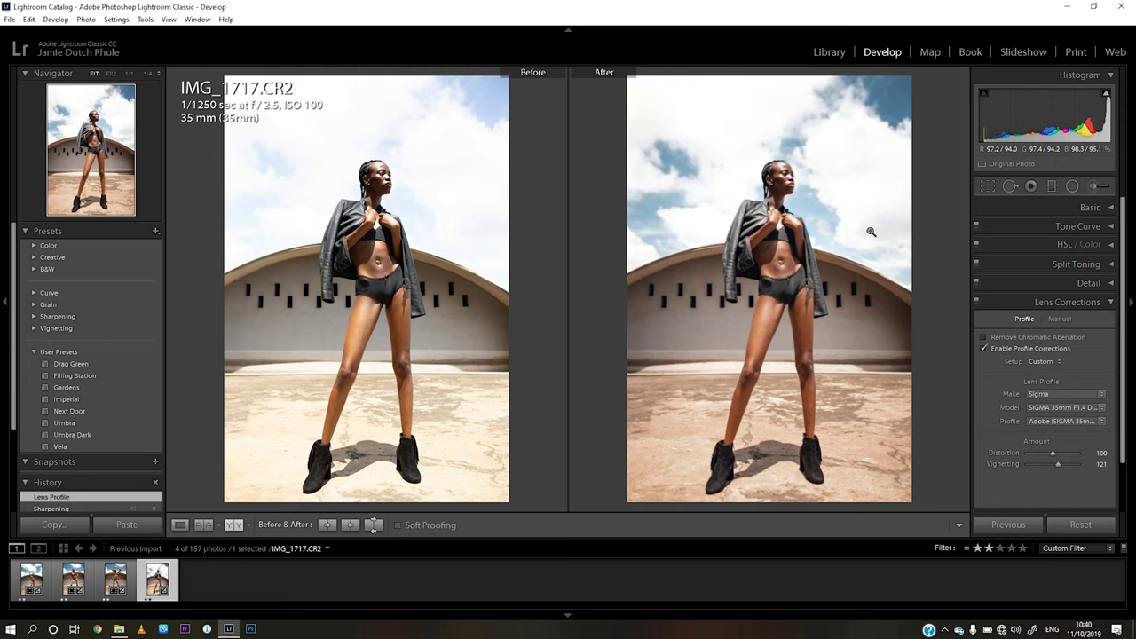
{"action": "left_click", "coordinate": [1111, 302]}
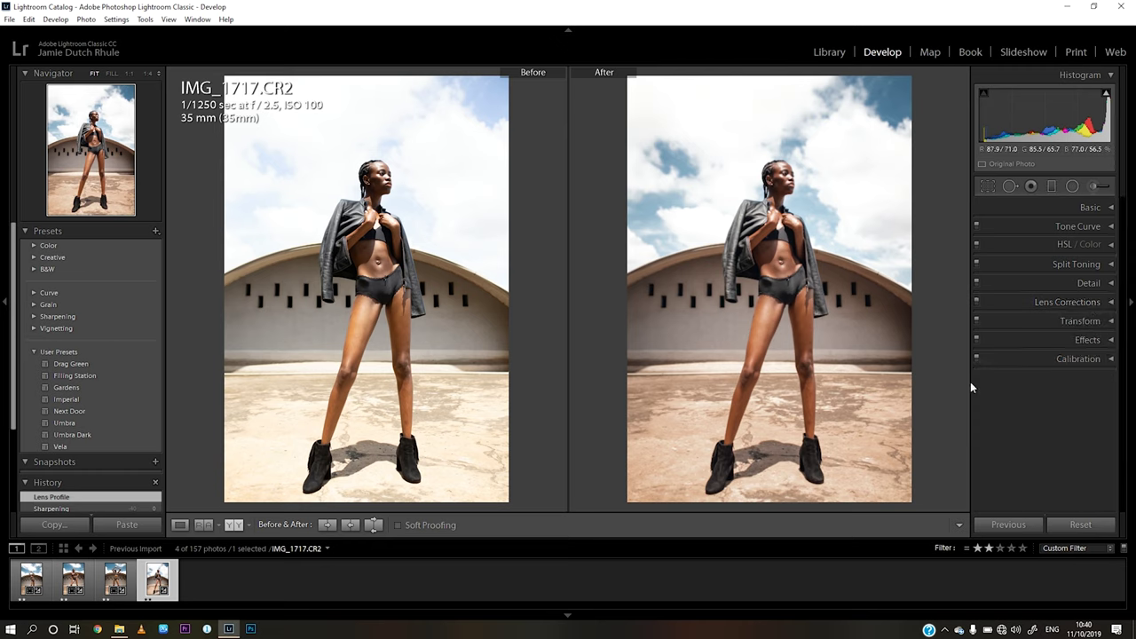
- Compare Effects on and off, and keep the post-crop vignette at -26 after trying it stronger
{"action": "left_click", "coordinate": [1110, 340]}
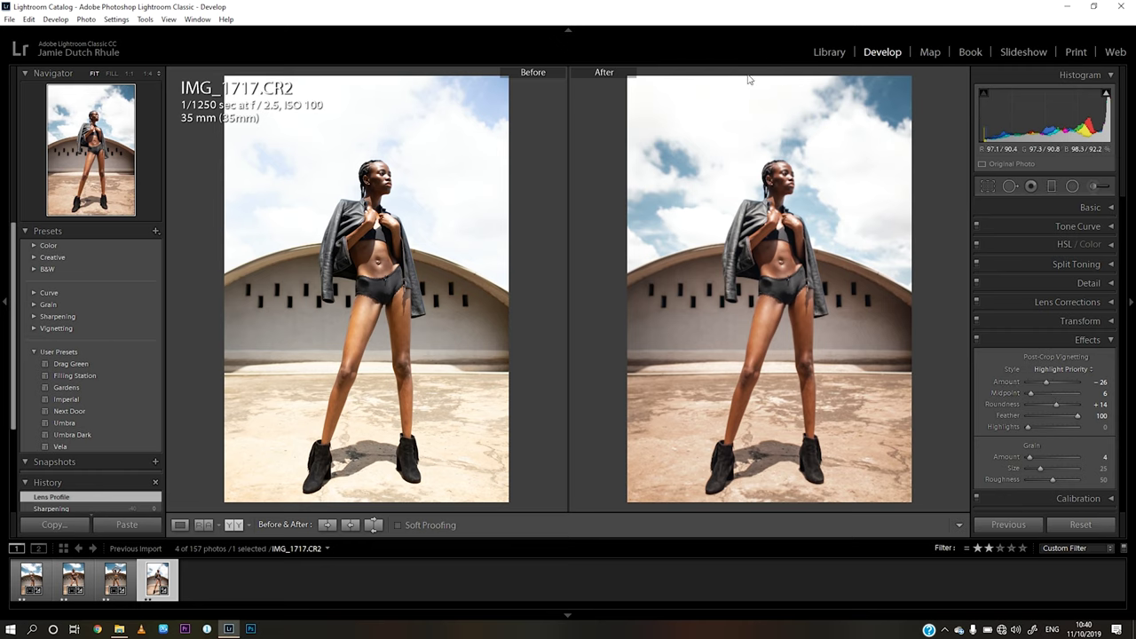
{"action": "left_click", "coordinate": [976, 340]}
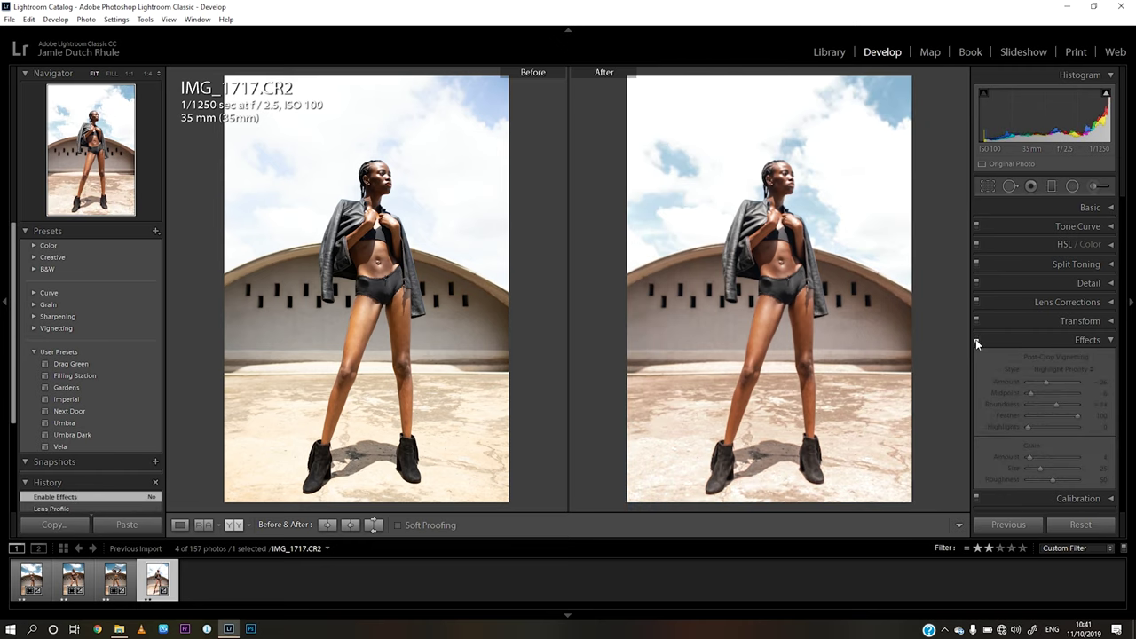
{"action": "left_click", "coordinate": [976, 340]}
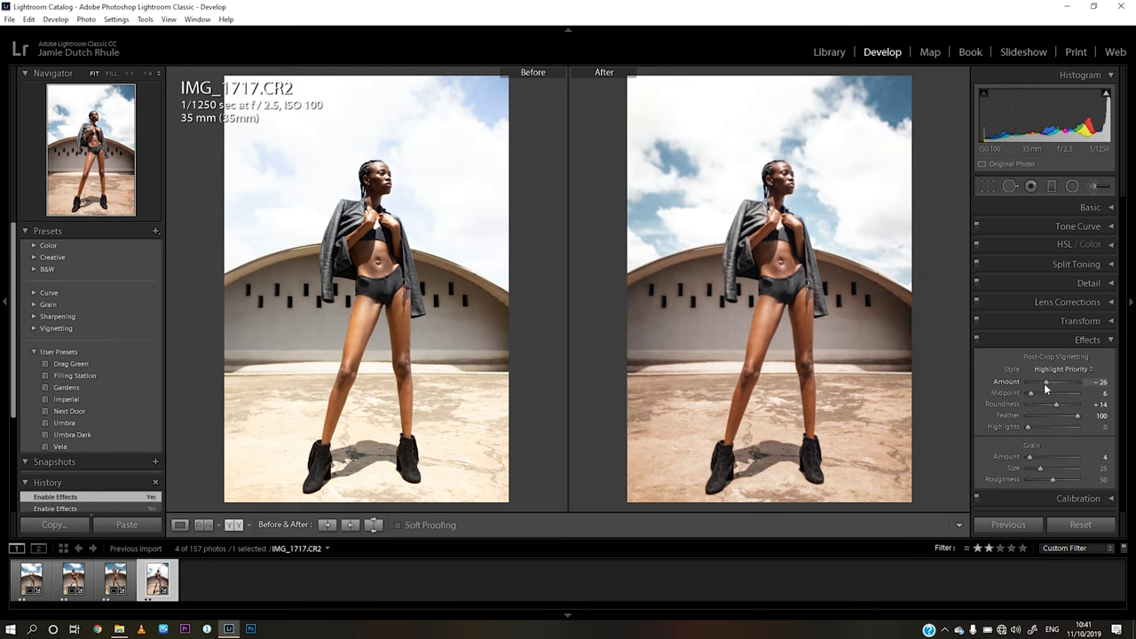
{"action": "left_click_drag", "start_coordinate": [1043, 383], "coordinate": [1040, 384]}
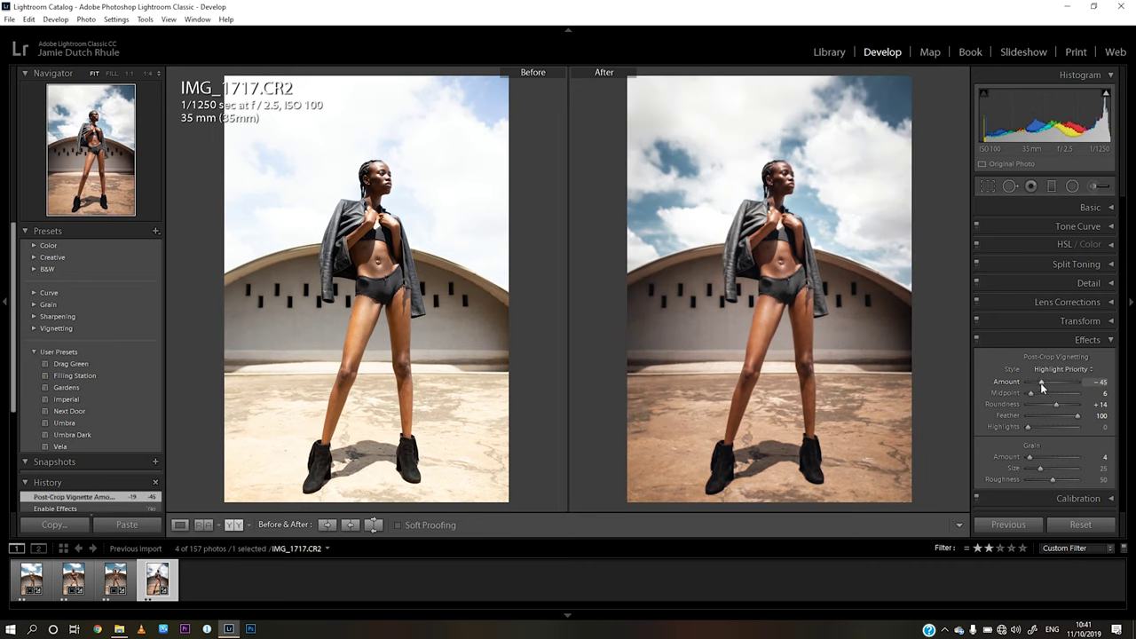
{"action": "key", "text": "ctrl+z"}
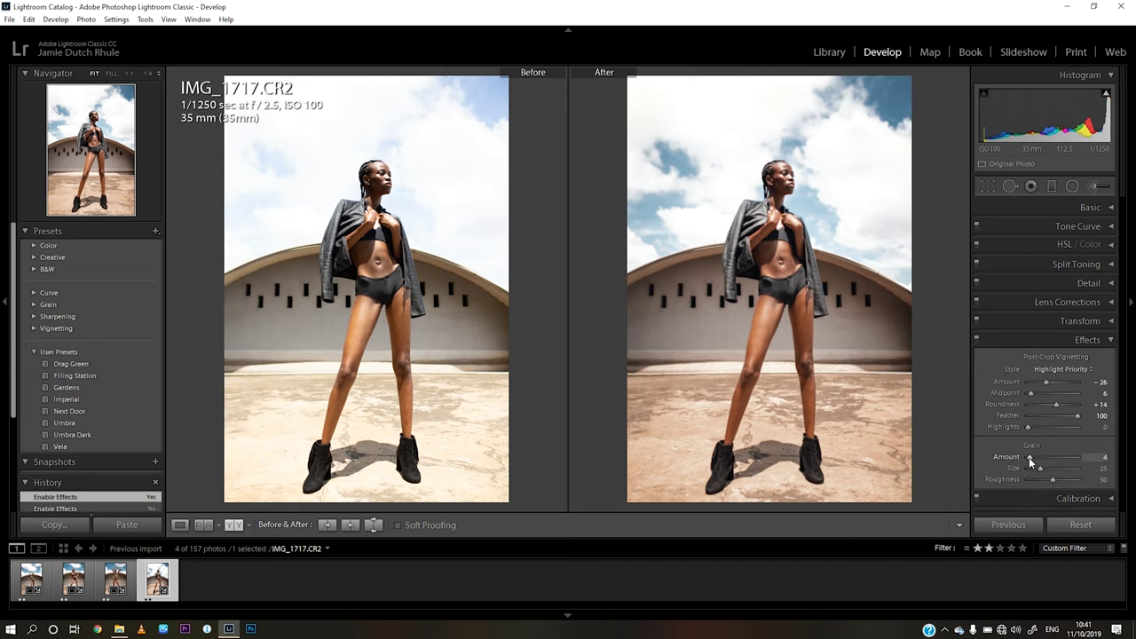
{"action": "left_click", "coordinate": [774, 200]}
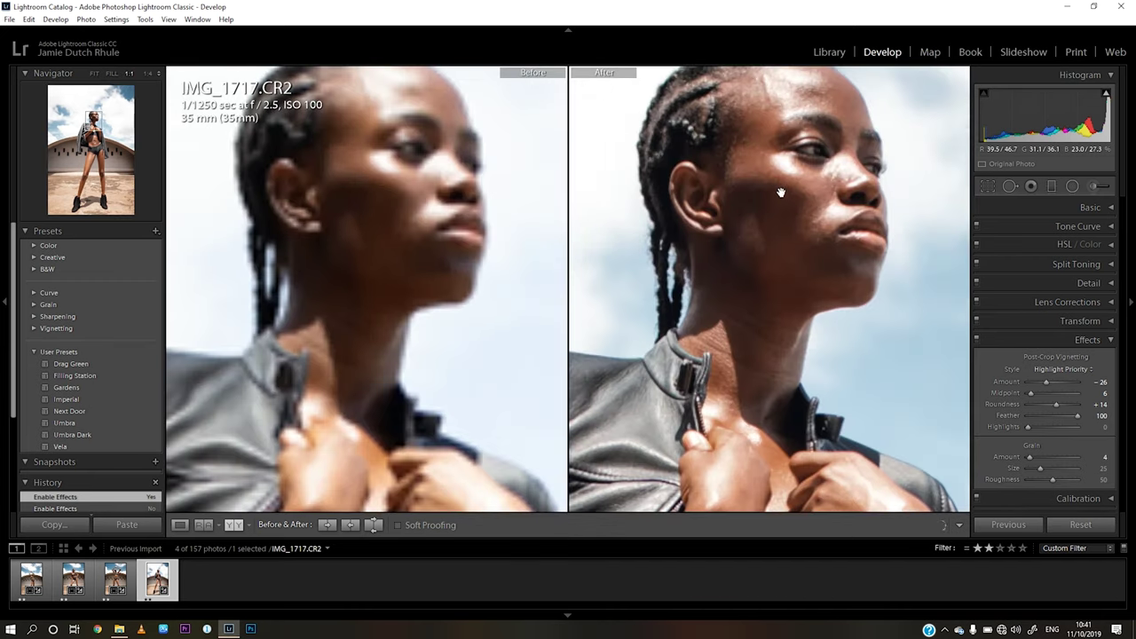
{"action": "left_click", "coordinate": [793, 214]}
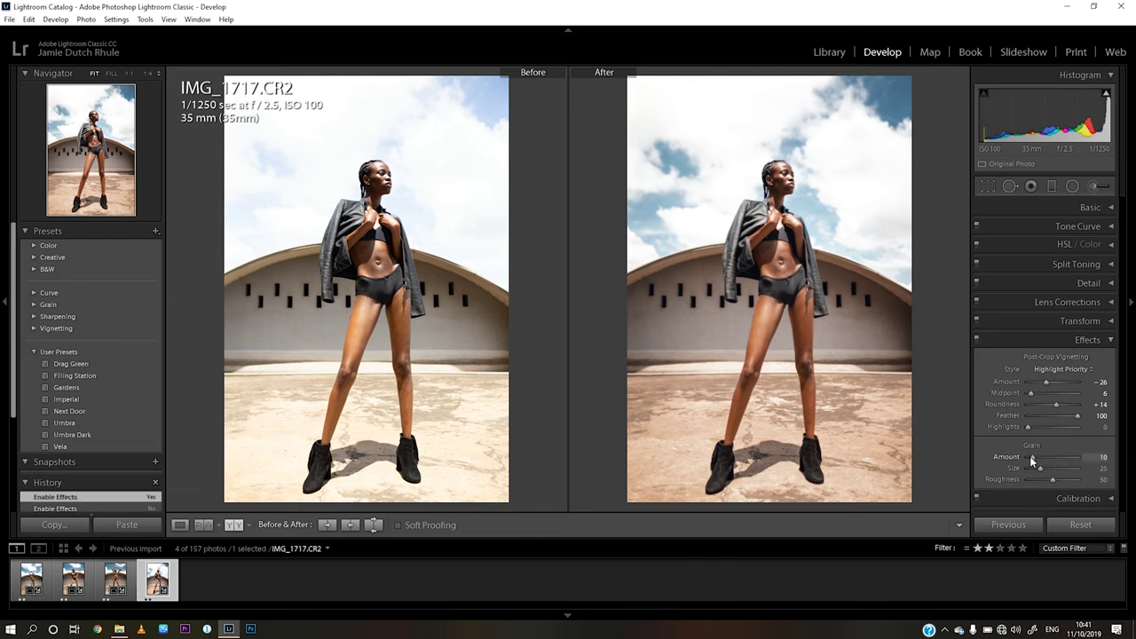
- Raise the grain Amount to 10, checking it at 1:1 on the face
{"action": "left_click_drag", "start_coordinate": [1029, 455], "coordinate": [1031, 455]}
{"action": "left_click", "coordinate": [778, 184]}
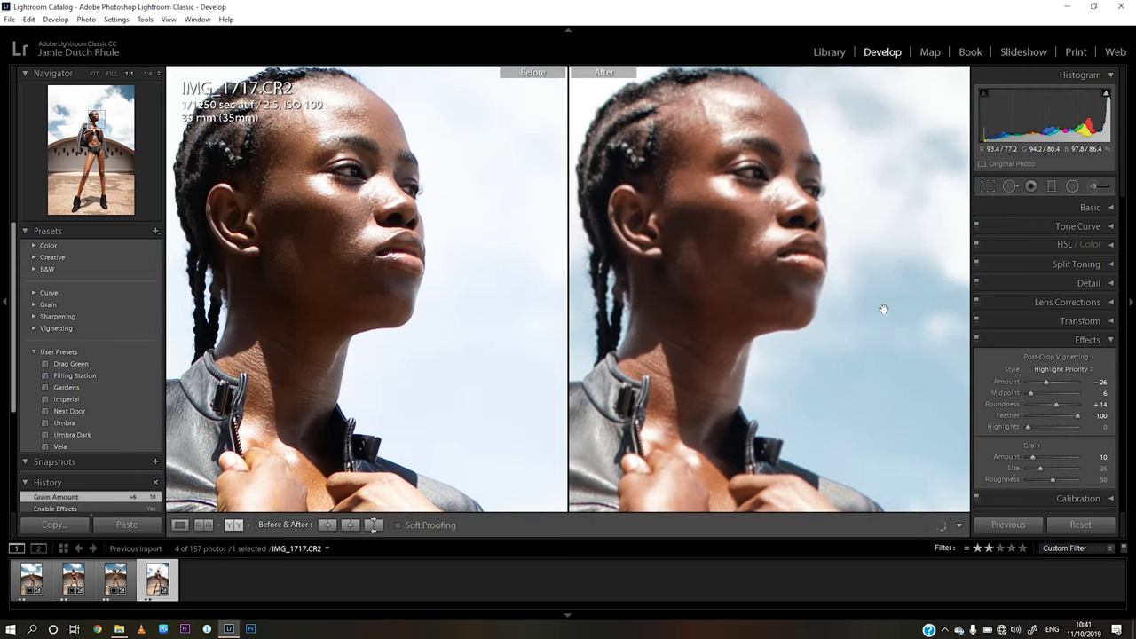
{"action": "left_click", "coordinate": [785, 282]}
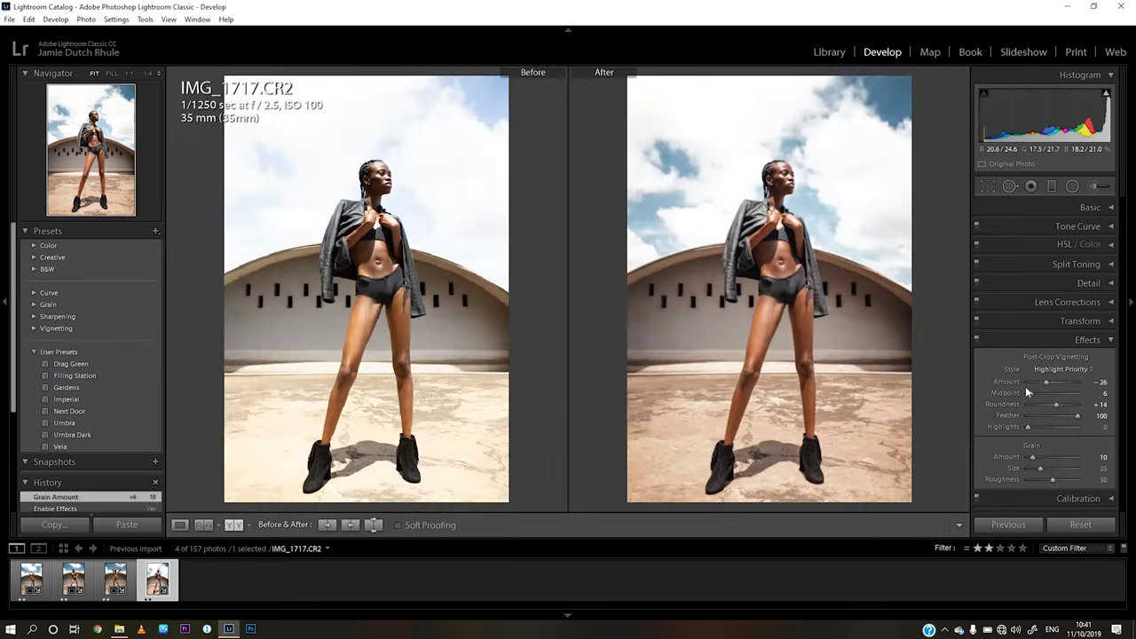
{"action": "left_click", "coordinate": [1108, 340]}
- Expand Calibration, showing Process Version 5 with all values at 0
{"action": "left_click", "coordinate": [1109, 364]}
{"action": "left_click", "coordinate": [1125, 367]}
{"action": "left_click", "coordinate": [1125, 373]}
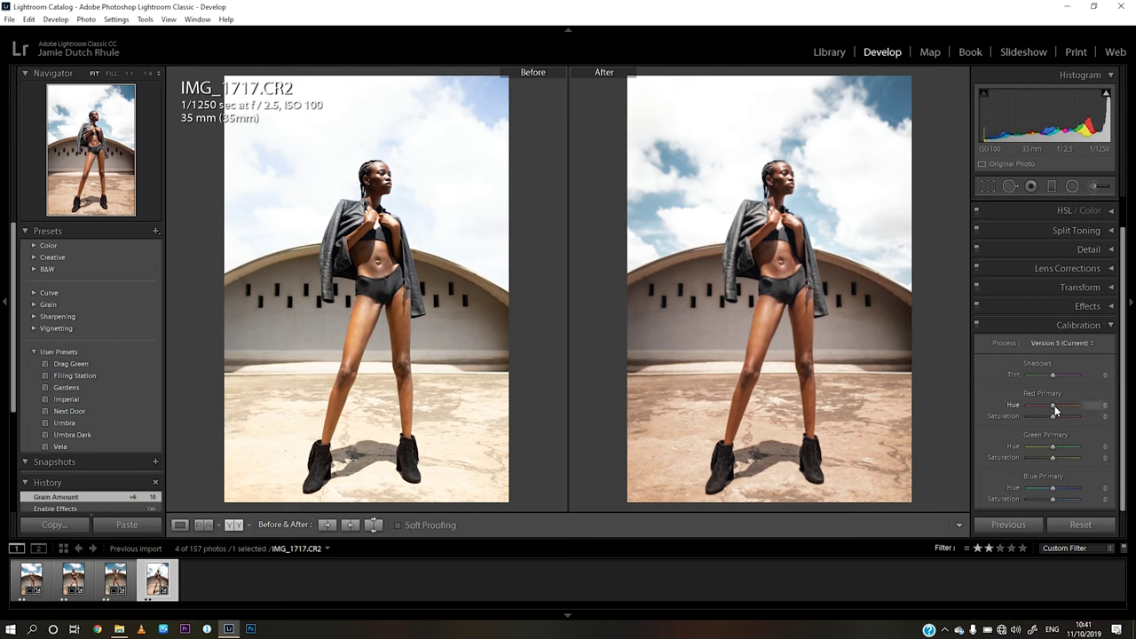
- Try Red Primary hue +50, saturation −60 and Blue Primary hue −55, saturation −17, comparing with calibration off and on
{"action": "left_click_drag", "start_coordinate": [1055, 407], "coordinate": [1066, 406]}
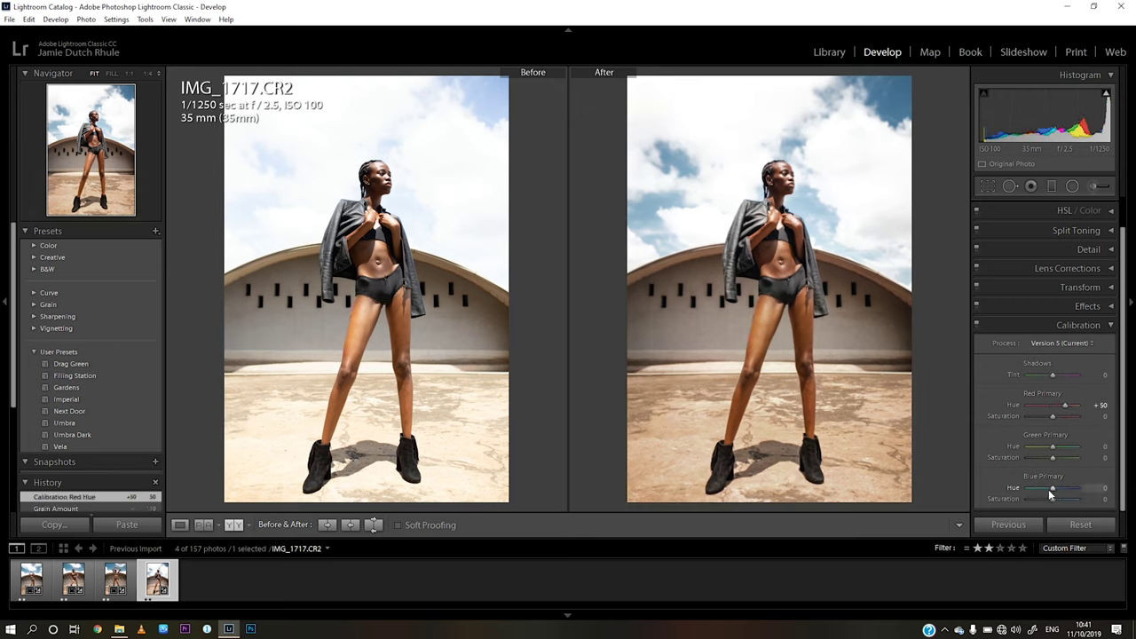
{"action": "left_click_drag", "start_coordinate": [1048, 489], "coordinate": [1034, 487]}
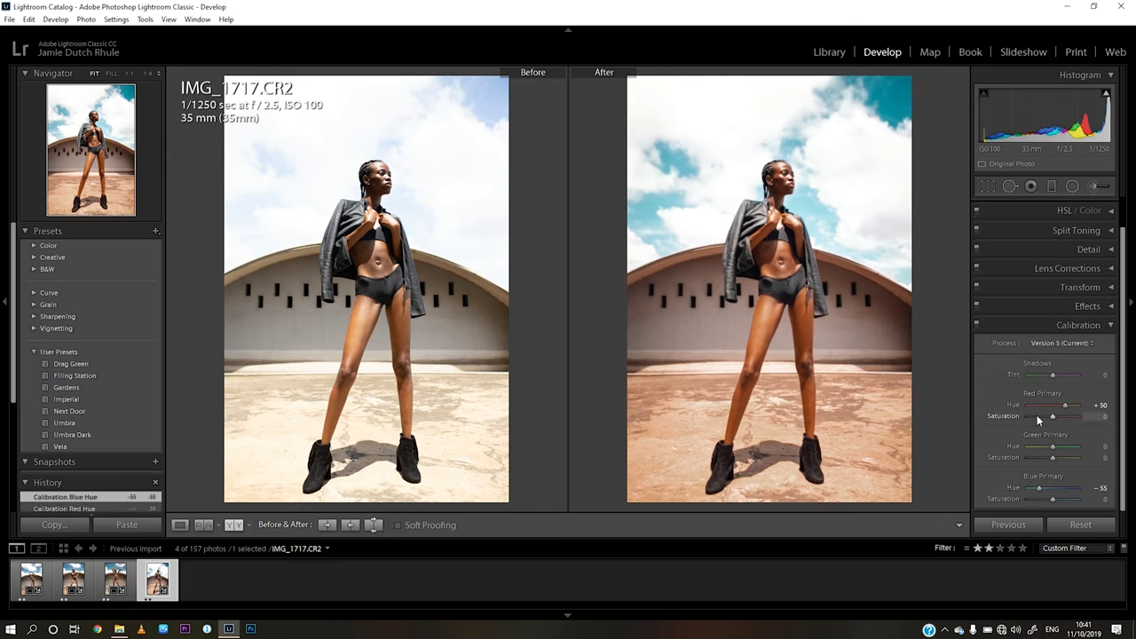
{"action": "left_click", "coordinate": [1038, 415]}
{"action": "left_click_drag", "start_coordinate": [1038, 414], "coordinate": [1038, 414]}
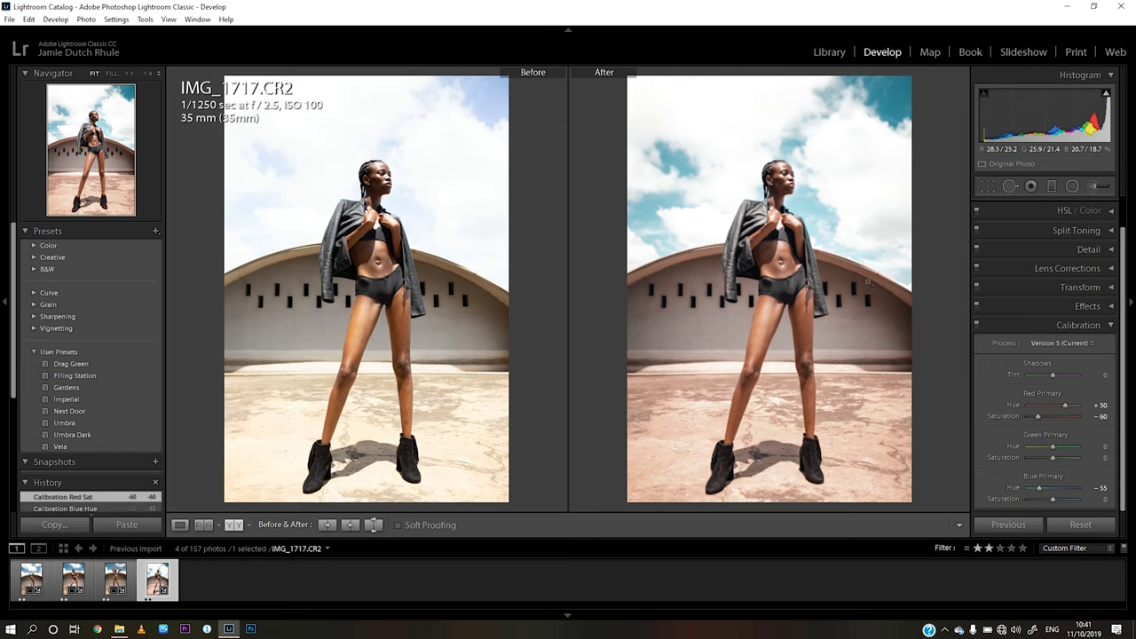
{"action": "left_click_drag", "start_coordinate": [1050, 497], "coordinate": [1046, 501]}
{"action": "left_click", "coordinate": [976, 324]}
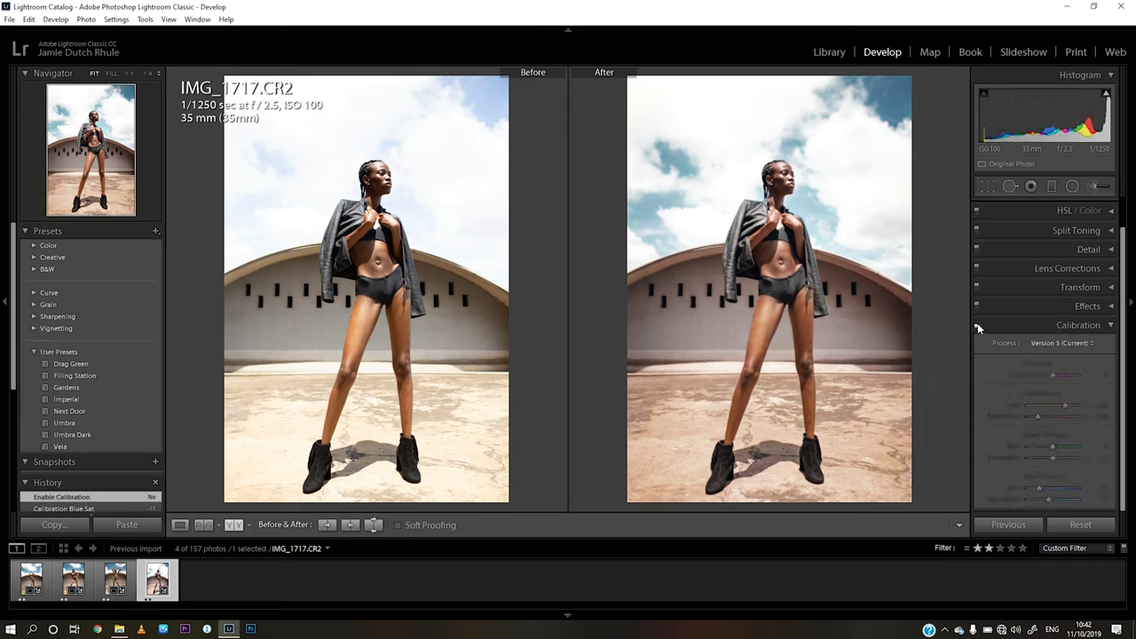
{"action": "left_click", "coordinate": [977, 324]}
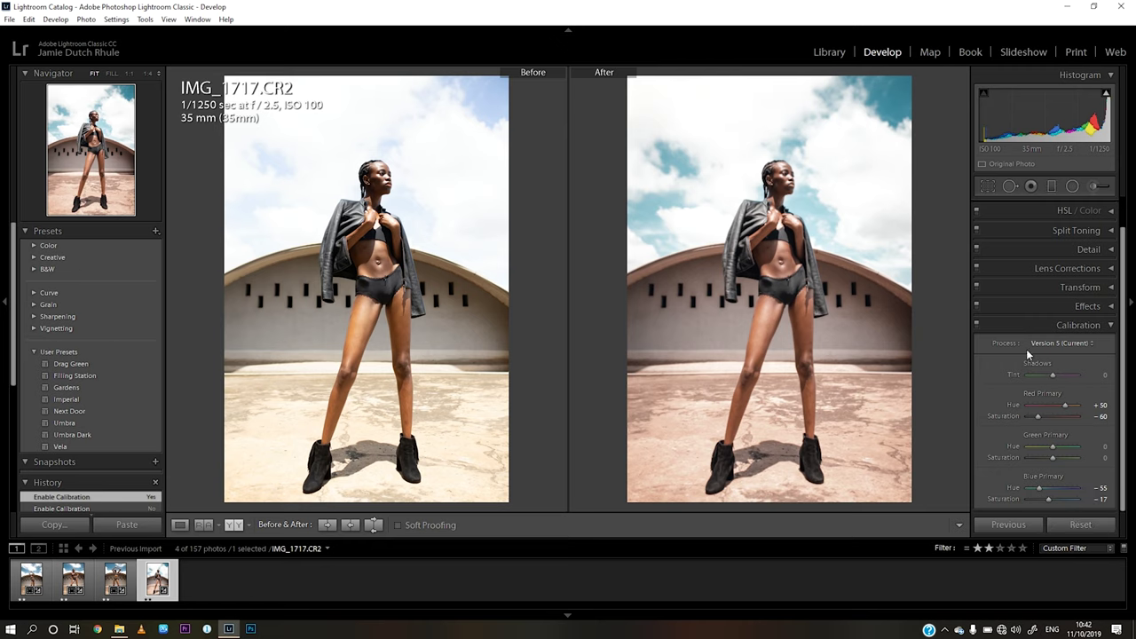
- Reset Red and Blue Primary hue and saturation sliders back to 0
{"action": "double_click", "coordinate": [1066, 405]}
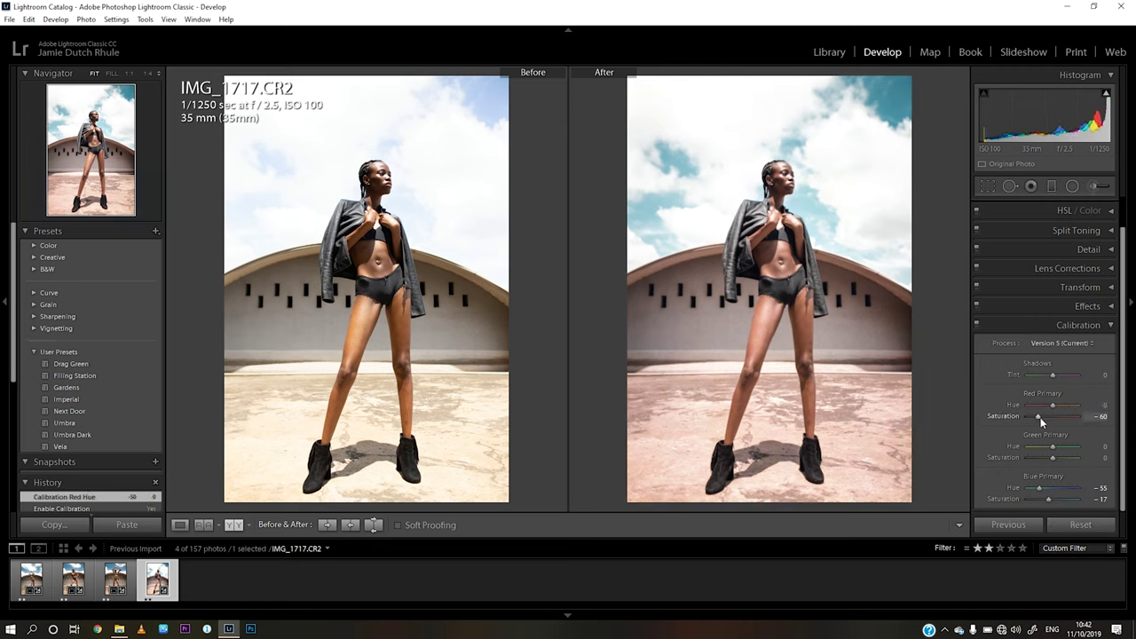
{"action": "double_click", "coordinate": [1040, 416]}
{"action": "double_click", "coordinate": [1039, 488]}
{"action": "double_click", "coordinate": [1049, 500]}
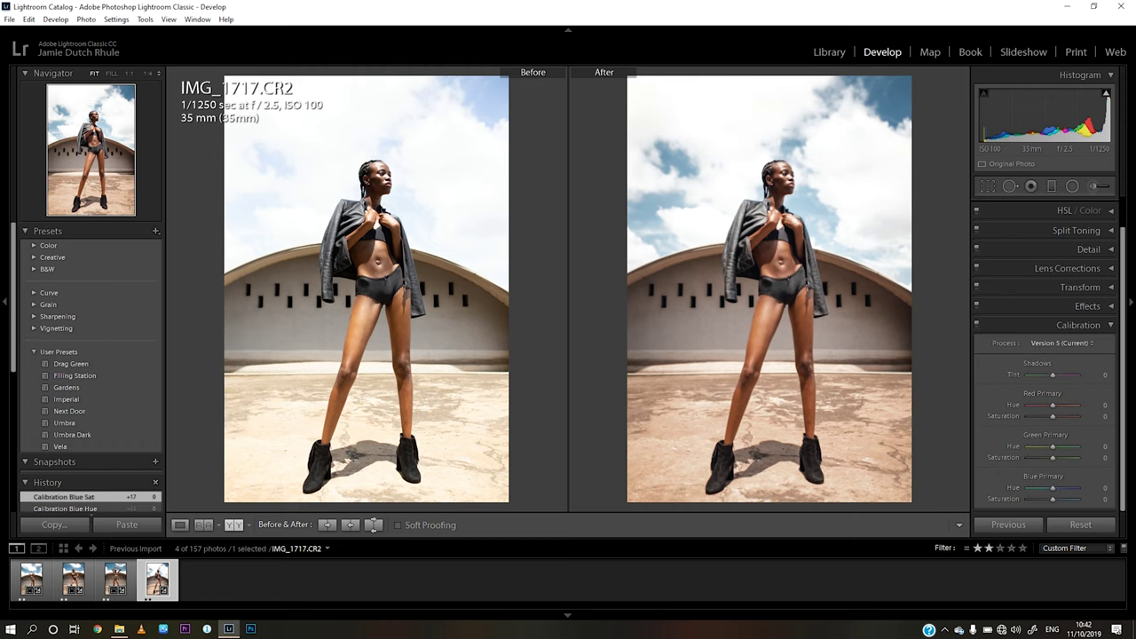
- Collapse the Calibration panel and disable the Split Toning effect
{"action": "left_click", "coordinate": [1111, 328]}
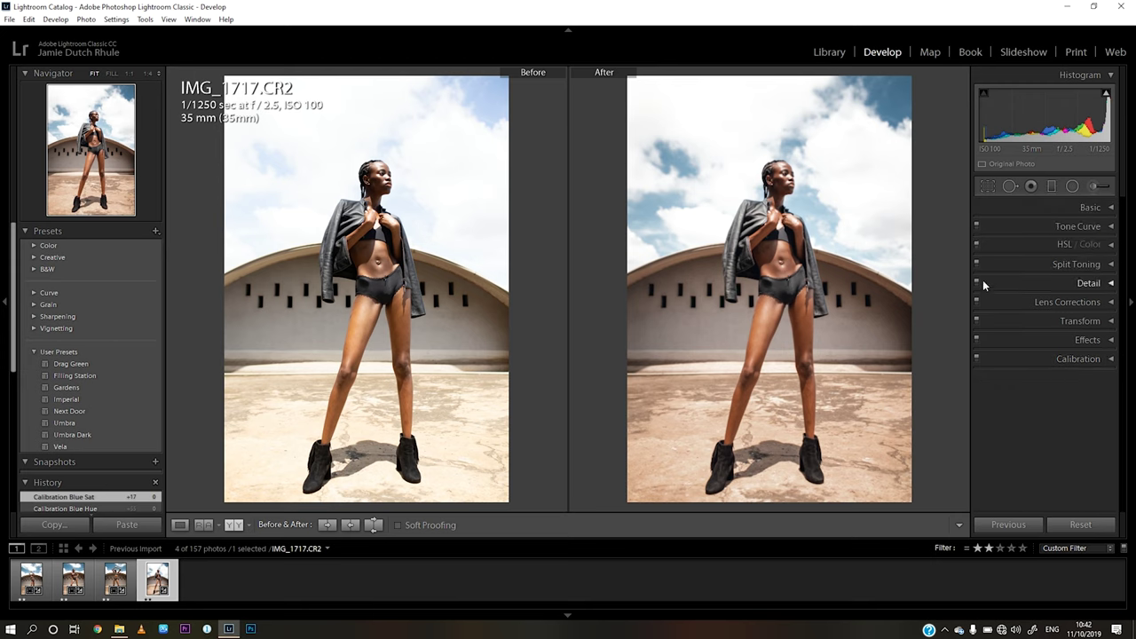
{"action": "left_click", "coordinate": [976, 267]}
- View IMG_1678, then IMG_1668, and finish on IMG_1665 in the before/after comparison
{"action": "left_click", "coordinate": [112, 579]}
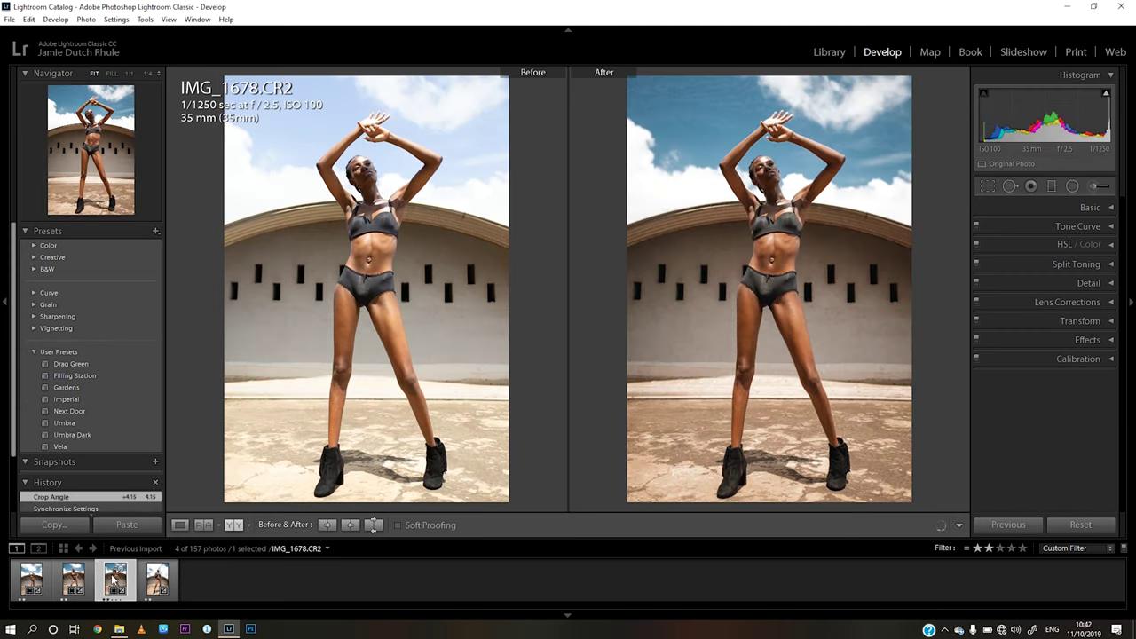
{"action": "left_click", "coordinate": [67, 584]}
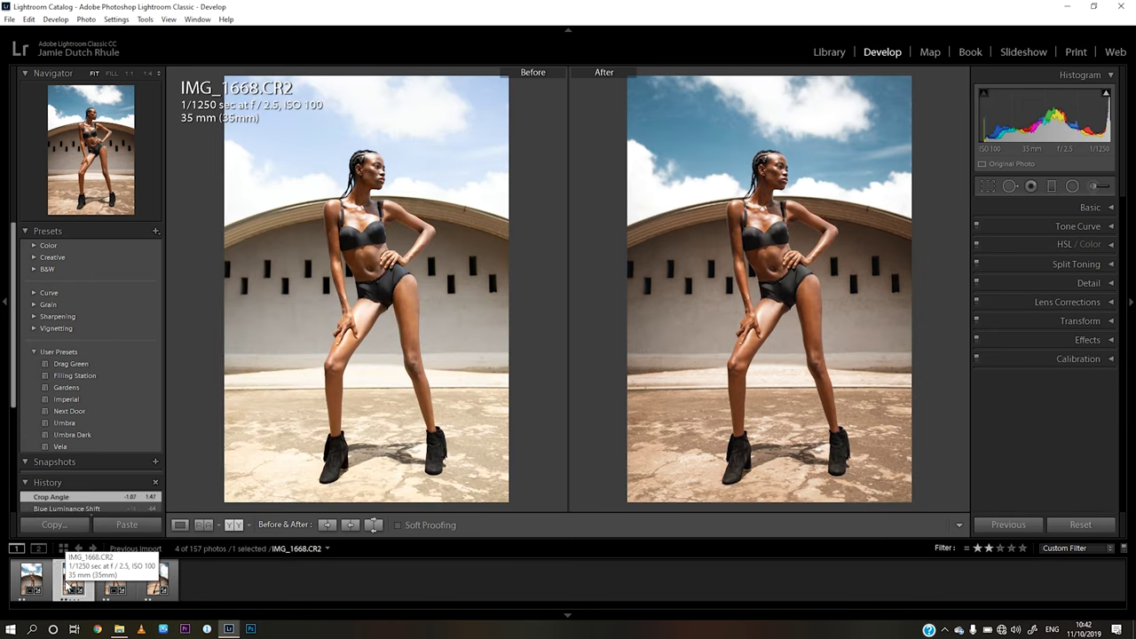
{"action": "left_click", "coordinate": [29, 583]}
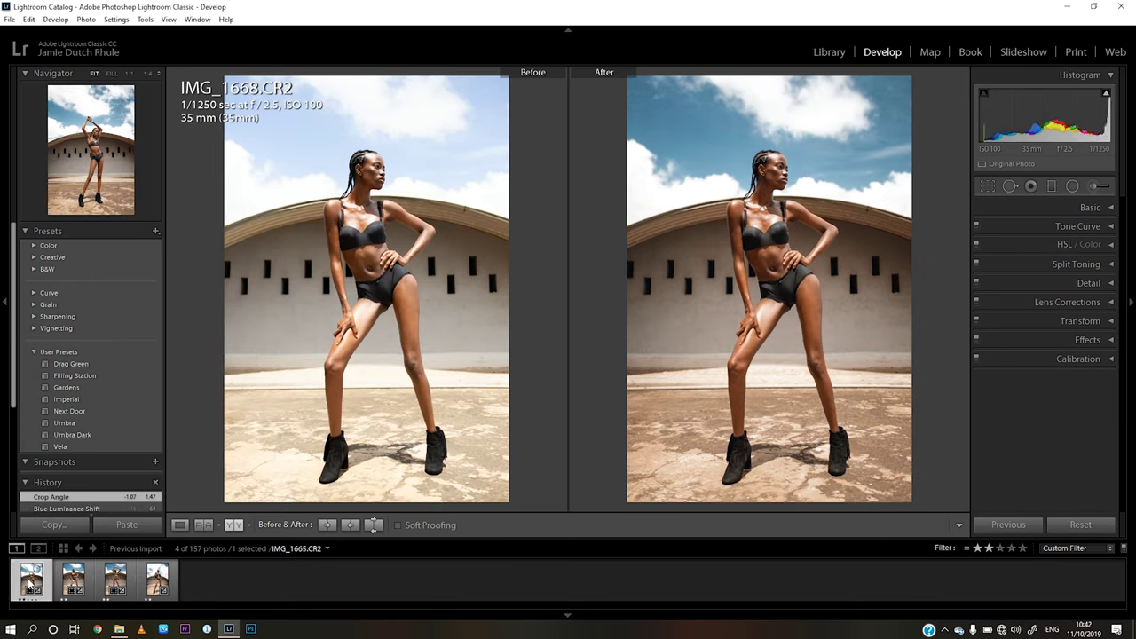